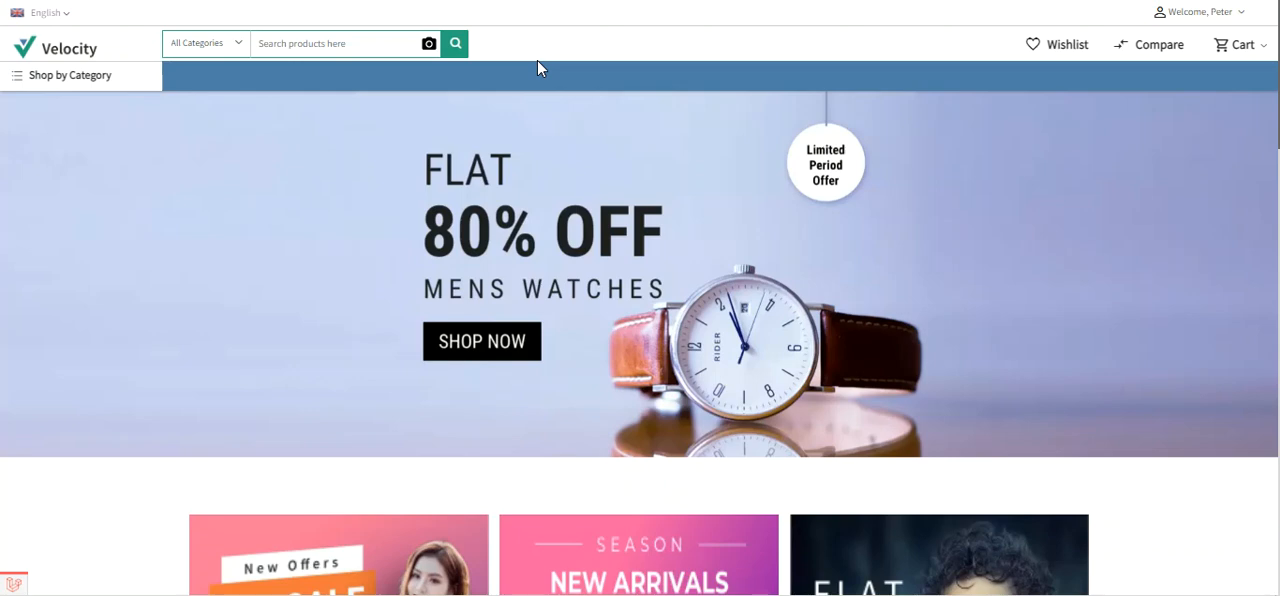
left_click(1242, 20)
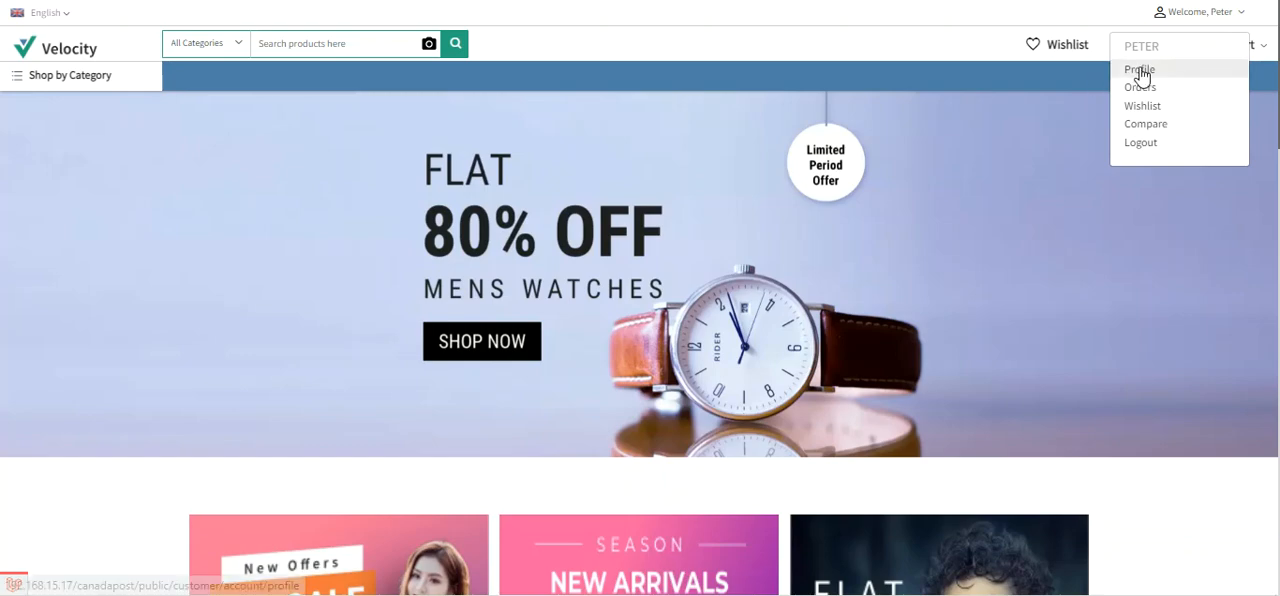
left_click(1240, 20)
- Add the featured product Lanscape Over the Horizon to the cart
scroll(795, 206, "down", 8)
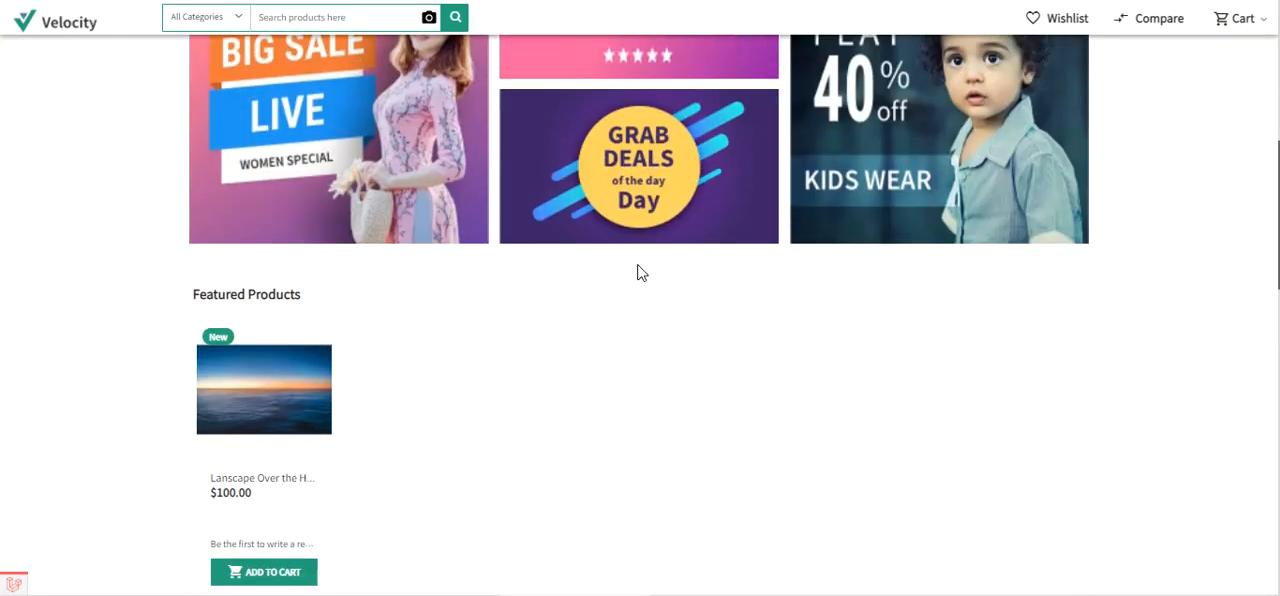
scroll(369, 337, "down", 1)
scroll(309, 306, "up", 2)
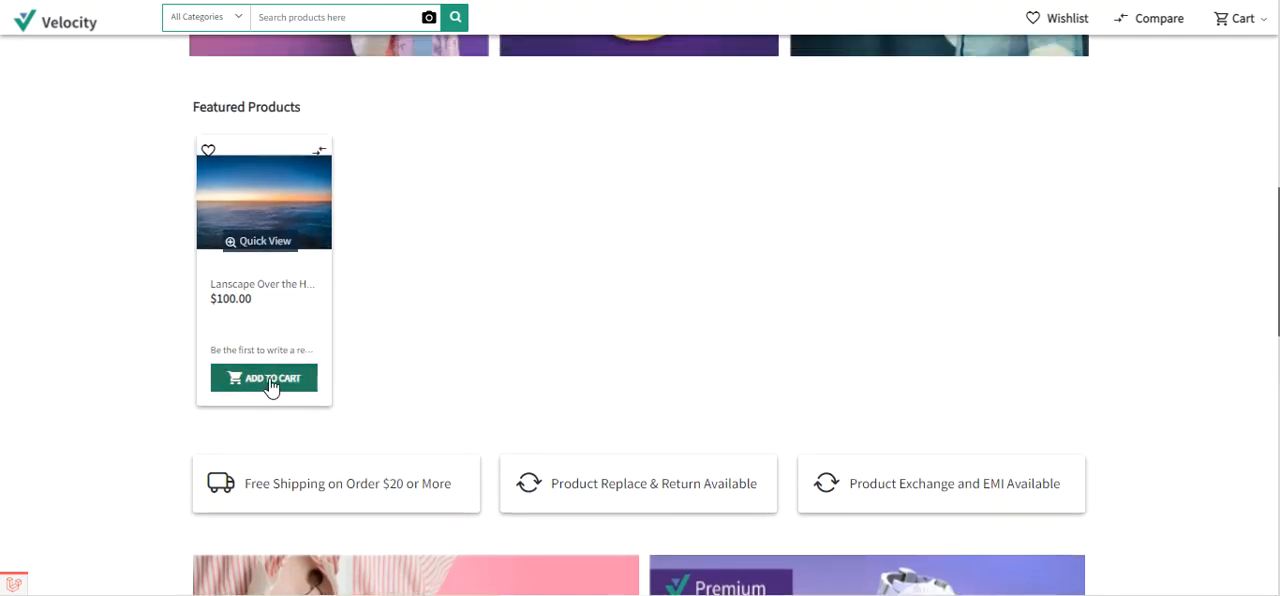
left_click(265, 389)
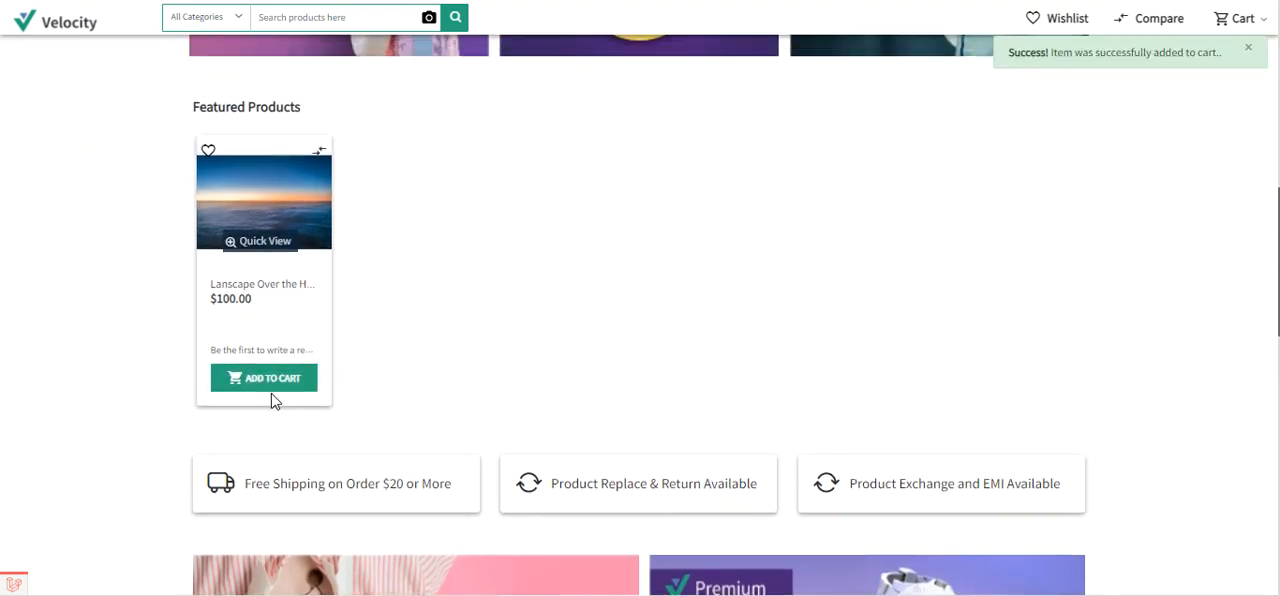
- Proceed to checkout from the cart and select the saved billing address
left_click(1264, 24)
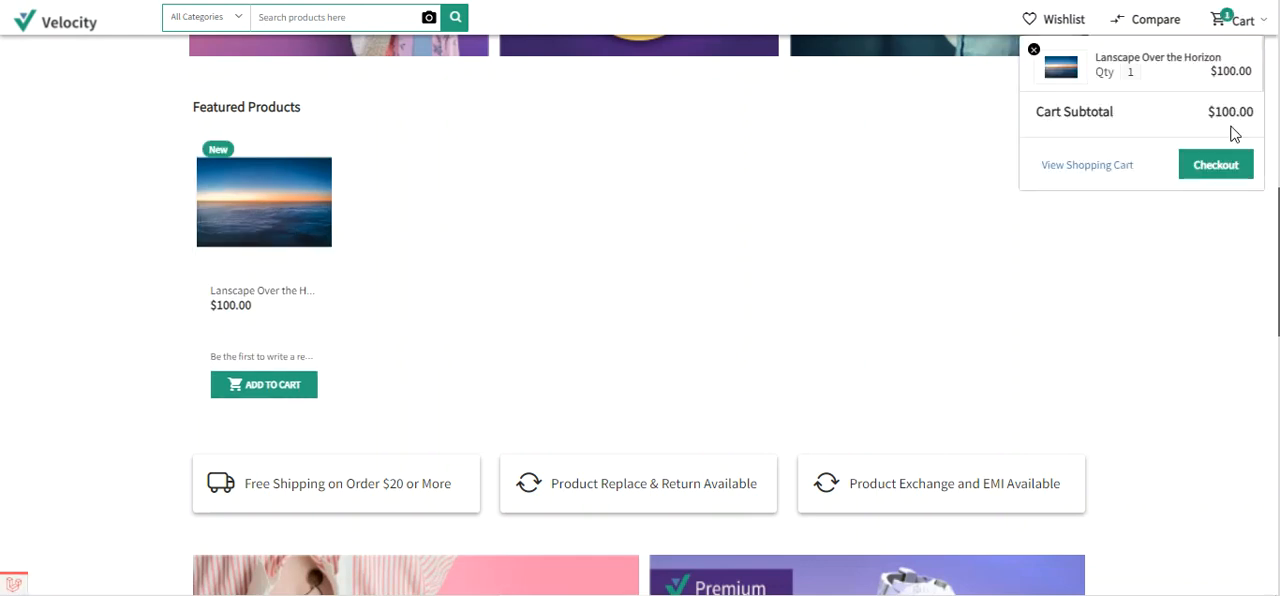
left_click(1214, 168)
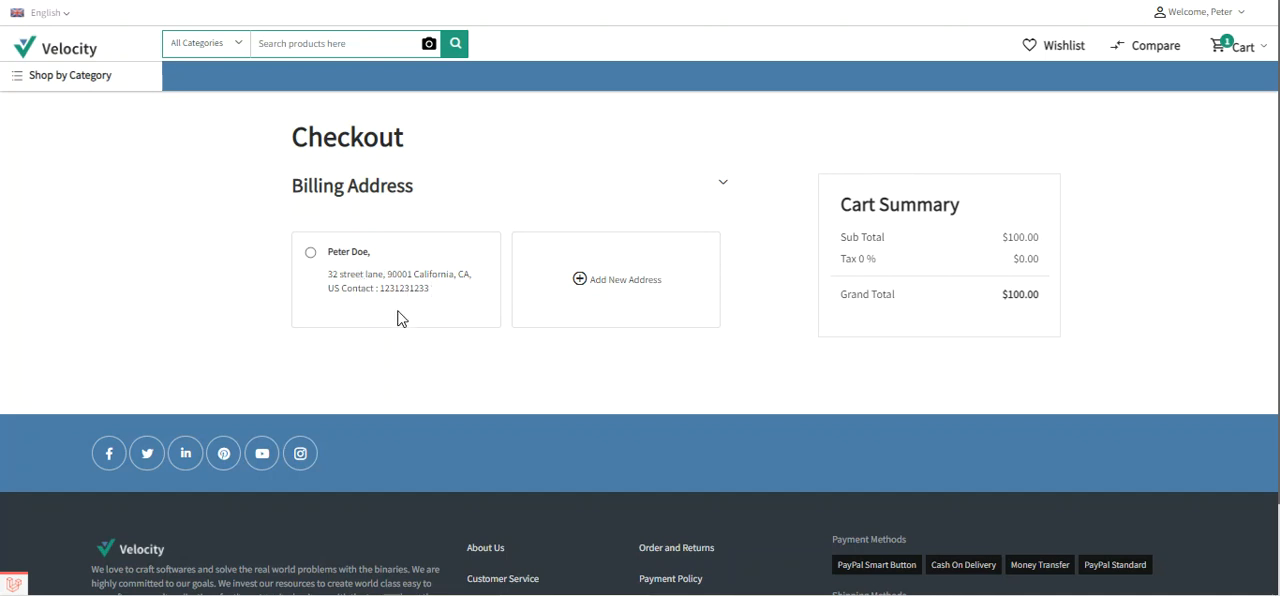
left_click(311, 253)
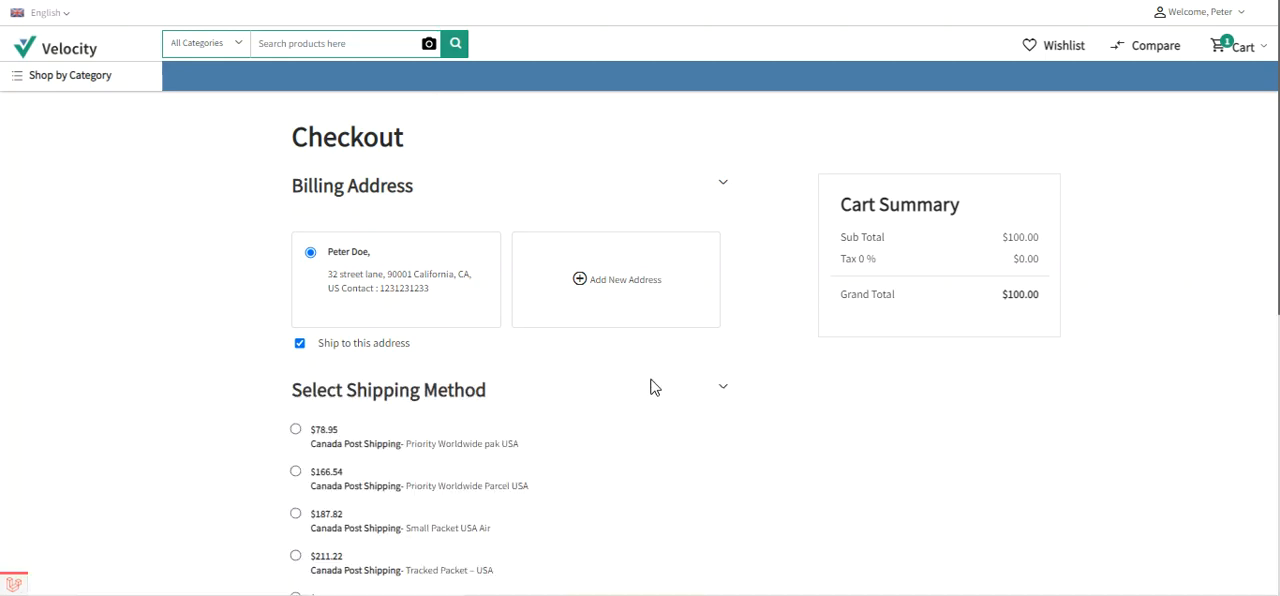
- Examine the shipping methods offered at checkout, especially the Canada Post Shipping services and their rates
scroll(651, 386, "down", 2)
left_click(335, 205)
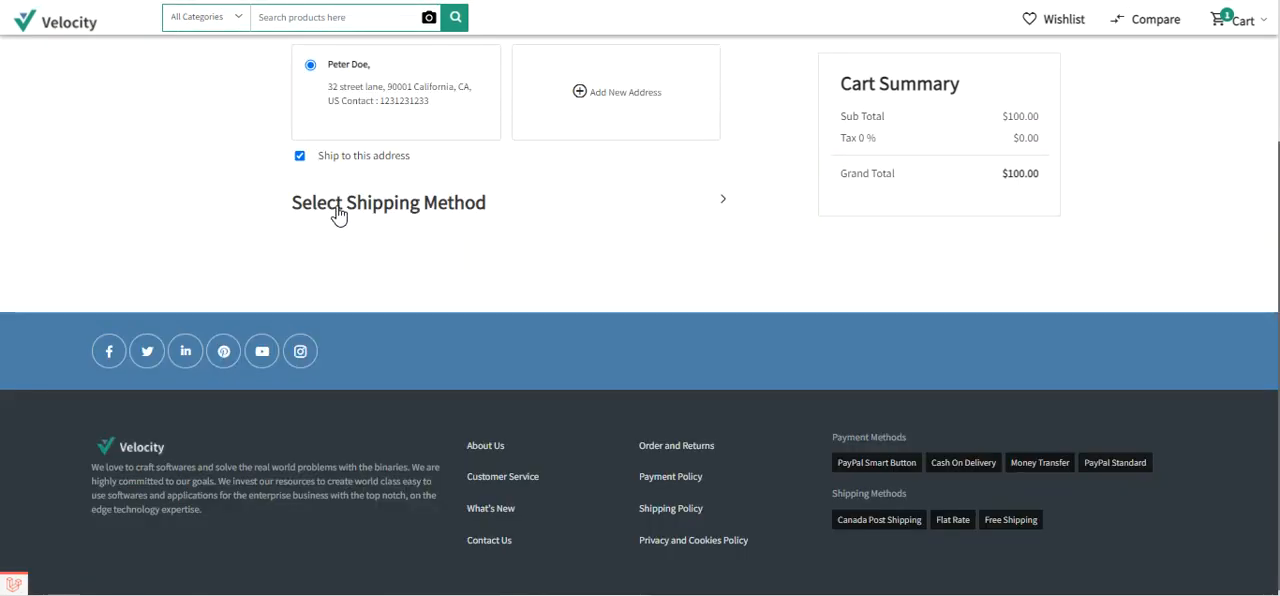
left_click(405, 203)
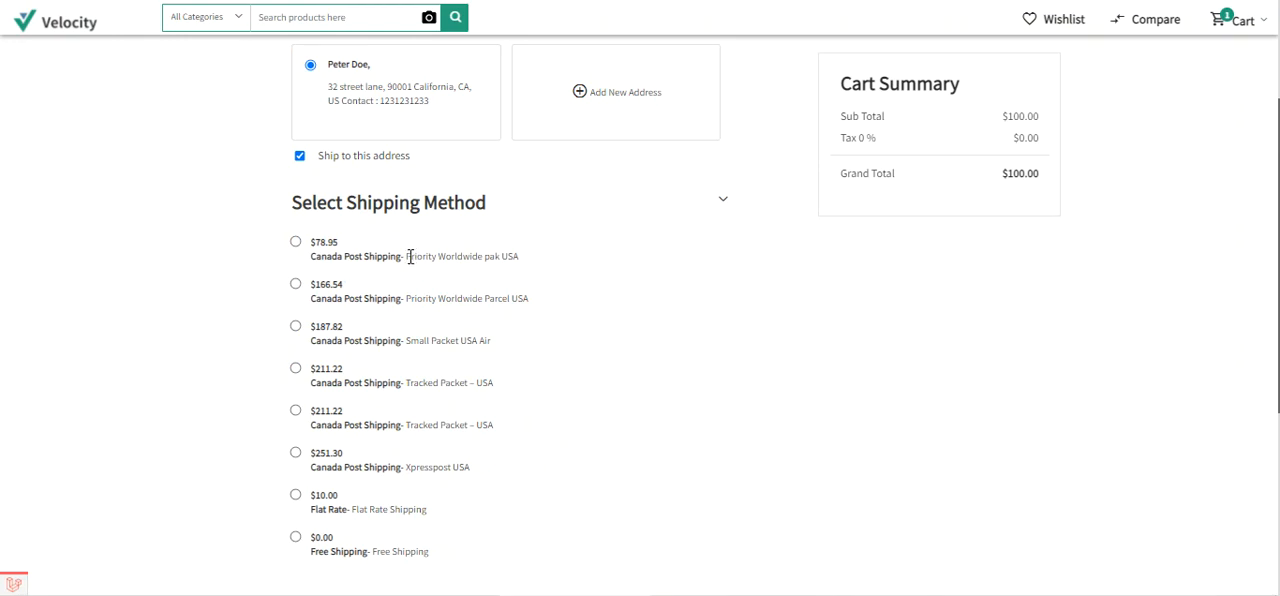
left_click_drag(408, 257, 522, 268)
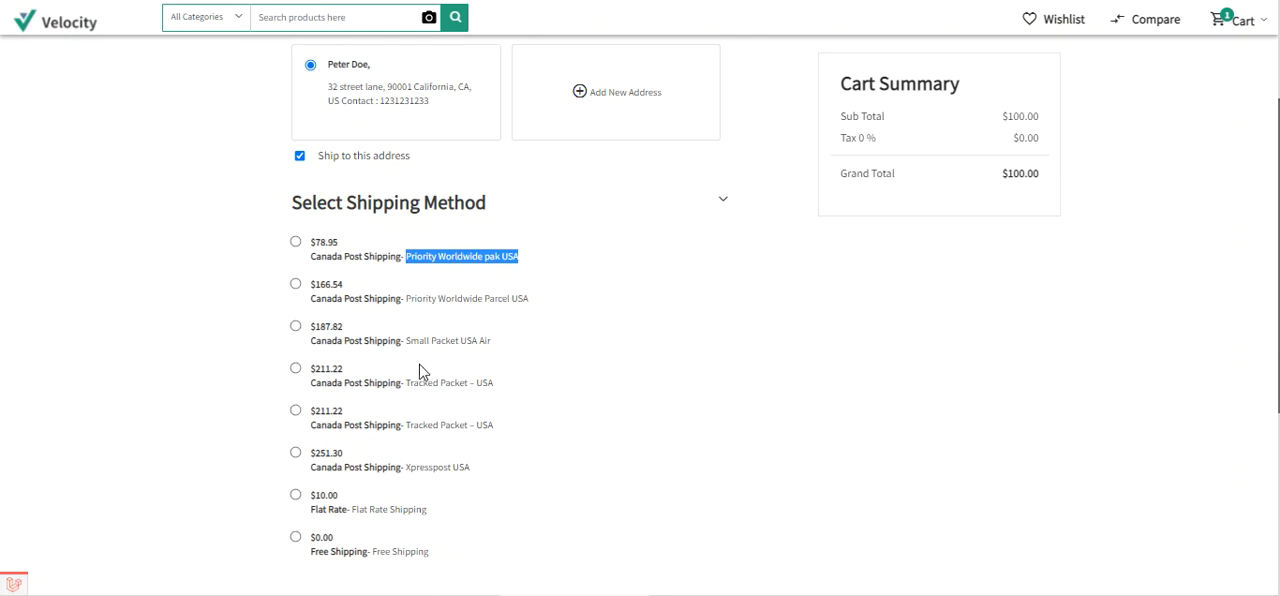
left_click_drag(419, 341, 491, 351)
scroll(470, 375, "down", 3)
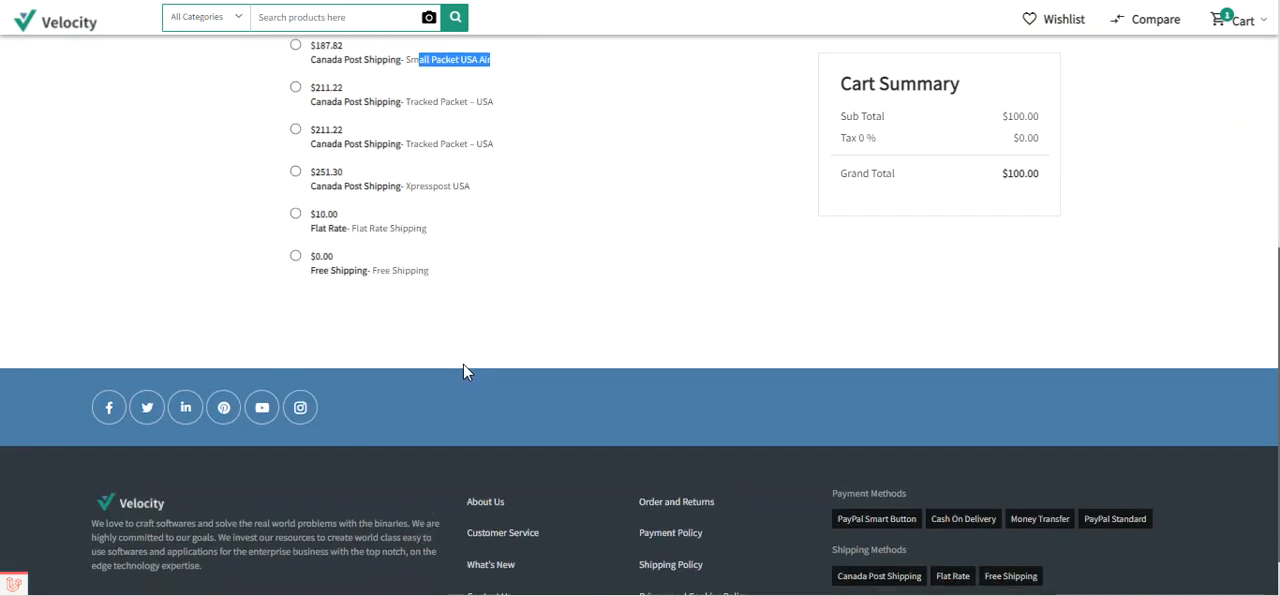
scroll(460, 360, "up", 1)
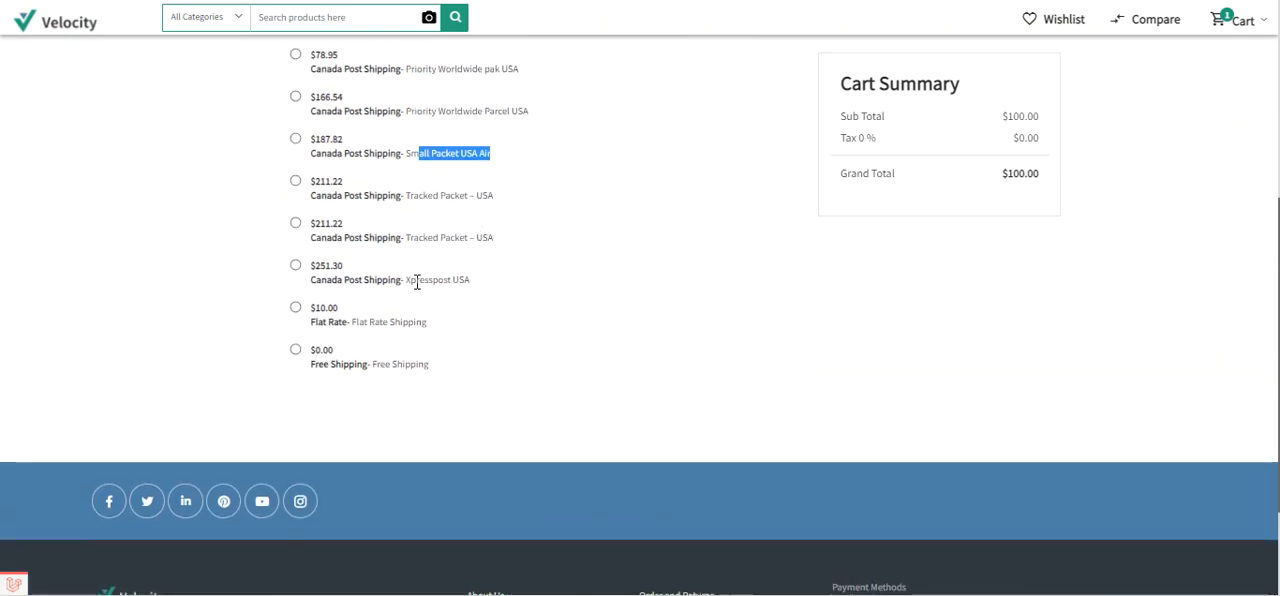
left_click_drag(417, 282, 474, 290)
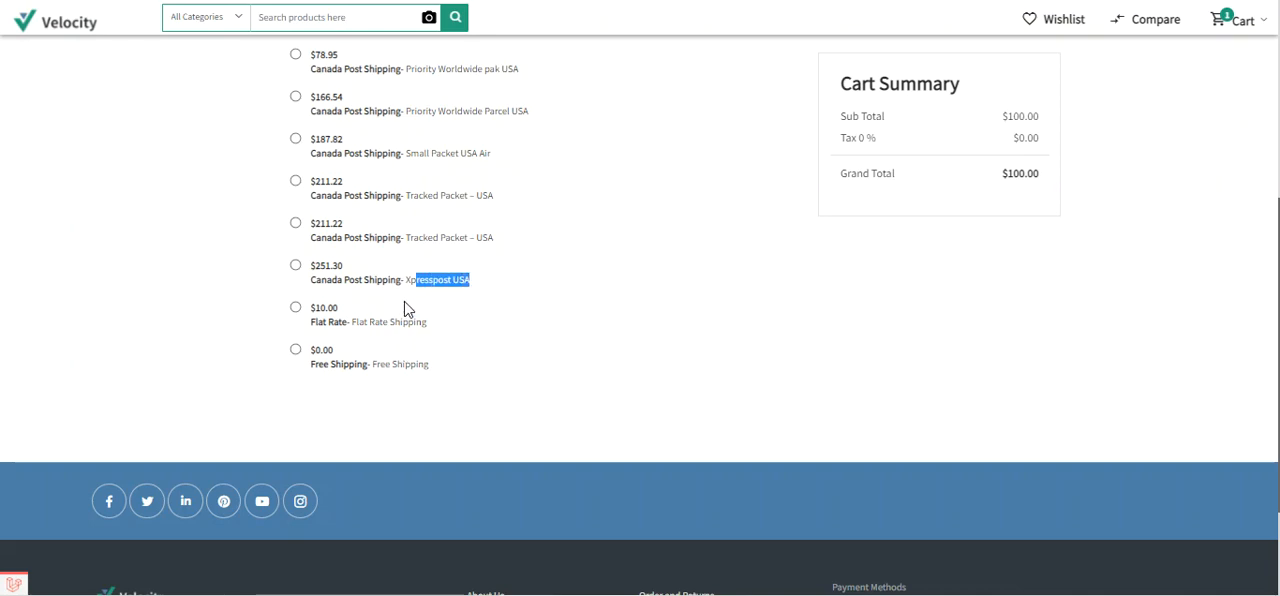
scroll(405, 309, "up", 3)
scroll(405, 309, "down", 2)
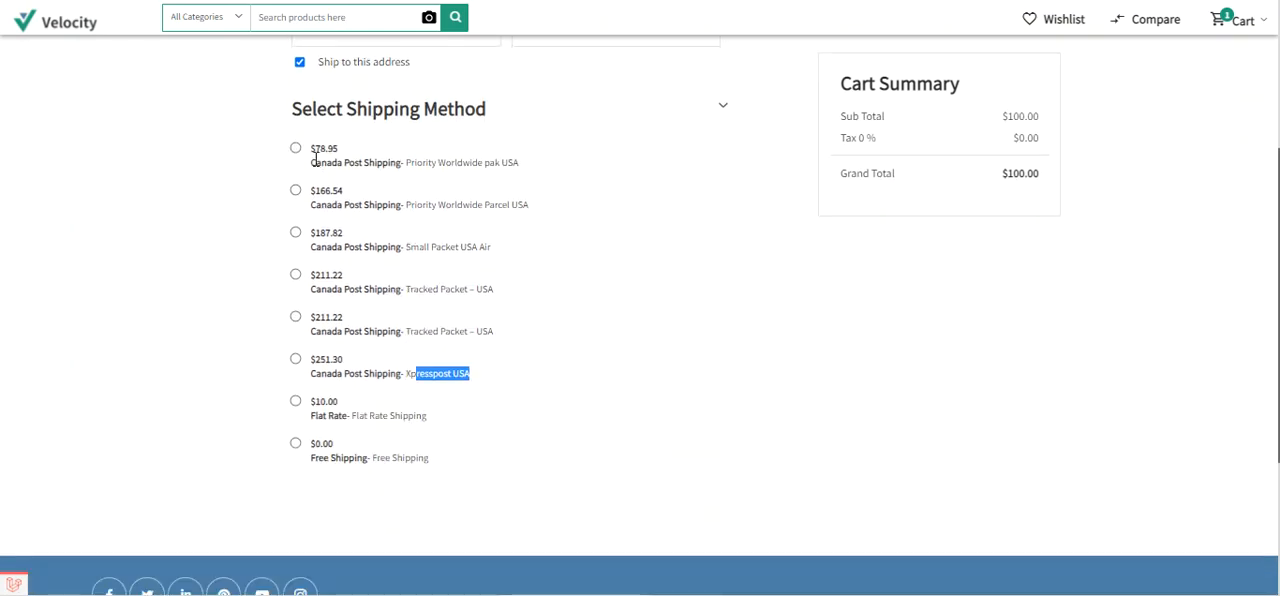
left_click_drag(313, 164, 403, 176)
left_click(404, 176)
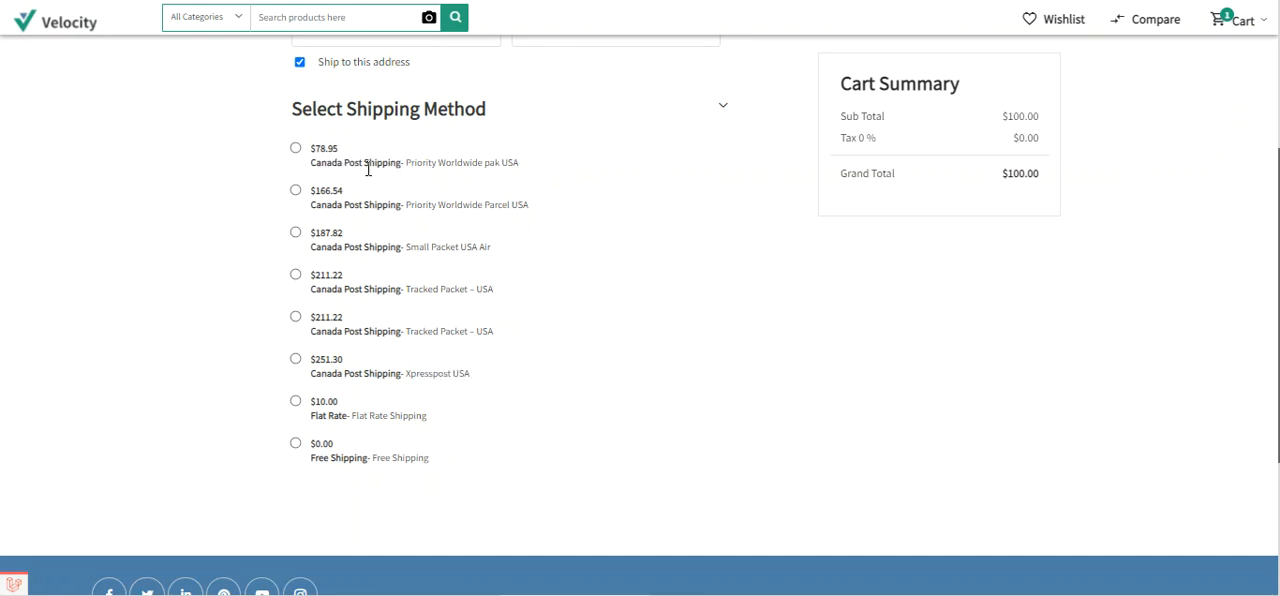
- Choose Canada Post Shipping Priority Worldwide pak USA for delivery and Cash On Delivery as the payment method
left_click(296, 149)
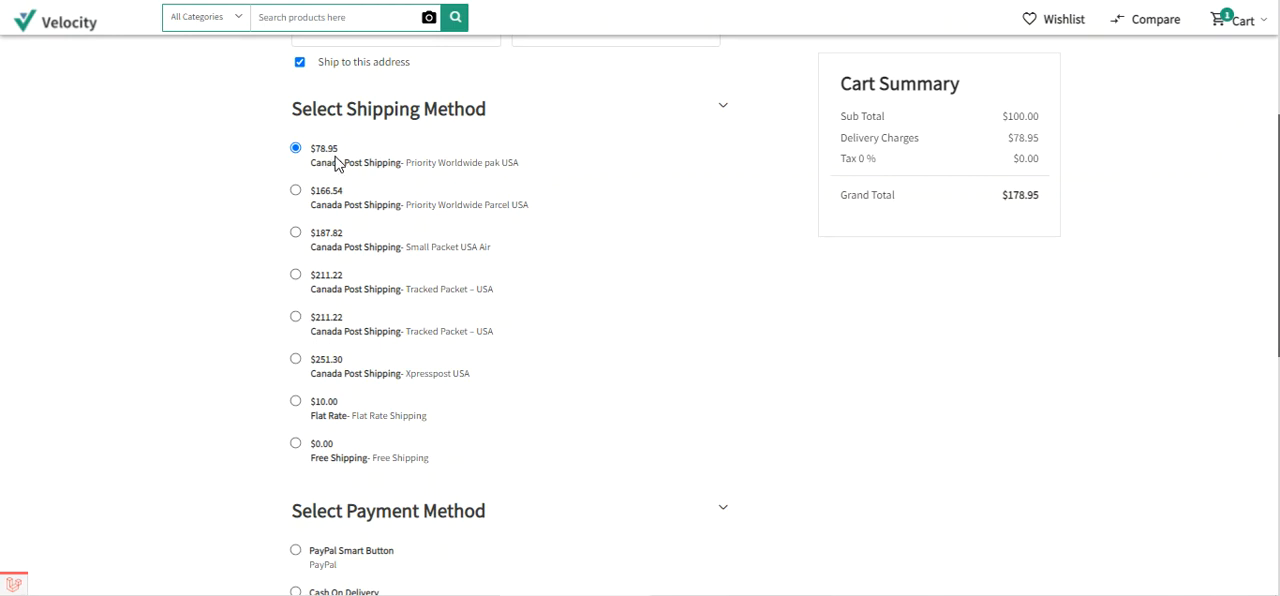
left_click_drag(848, 137, 1040, 142)
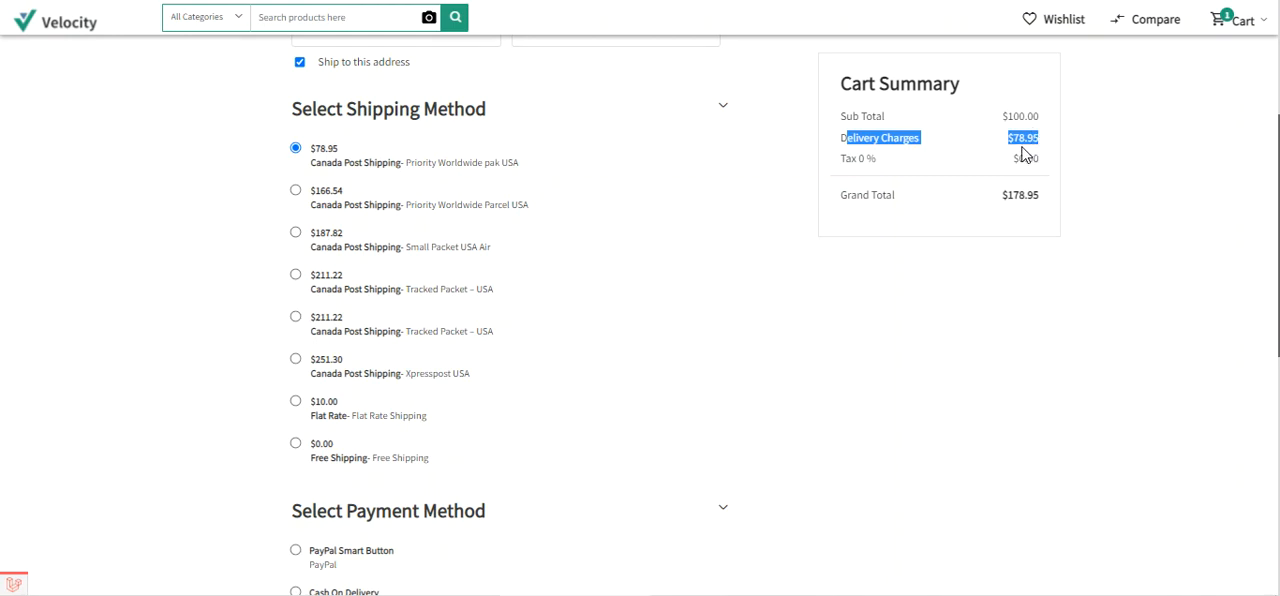
scroll(640, 350, "down", 3)
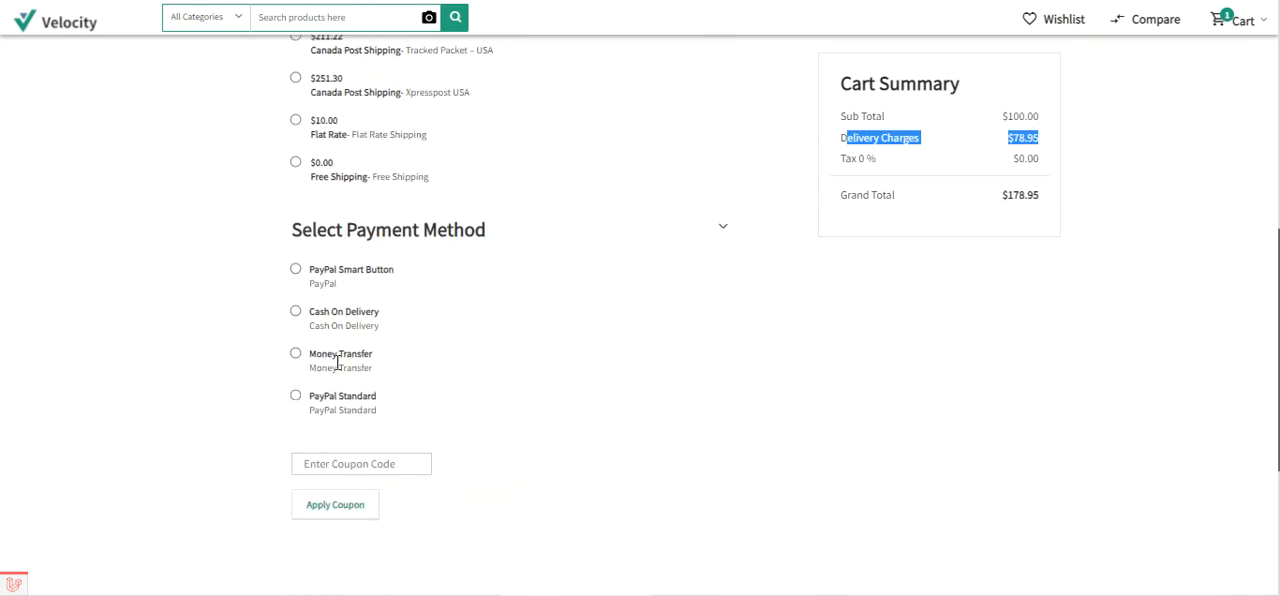
left_click(296, 312)
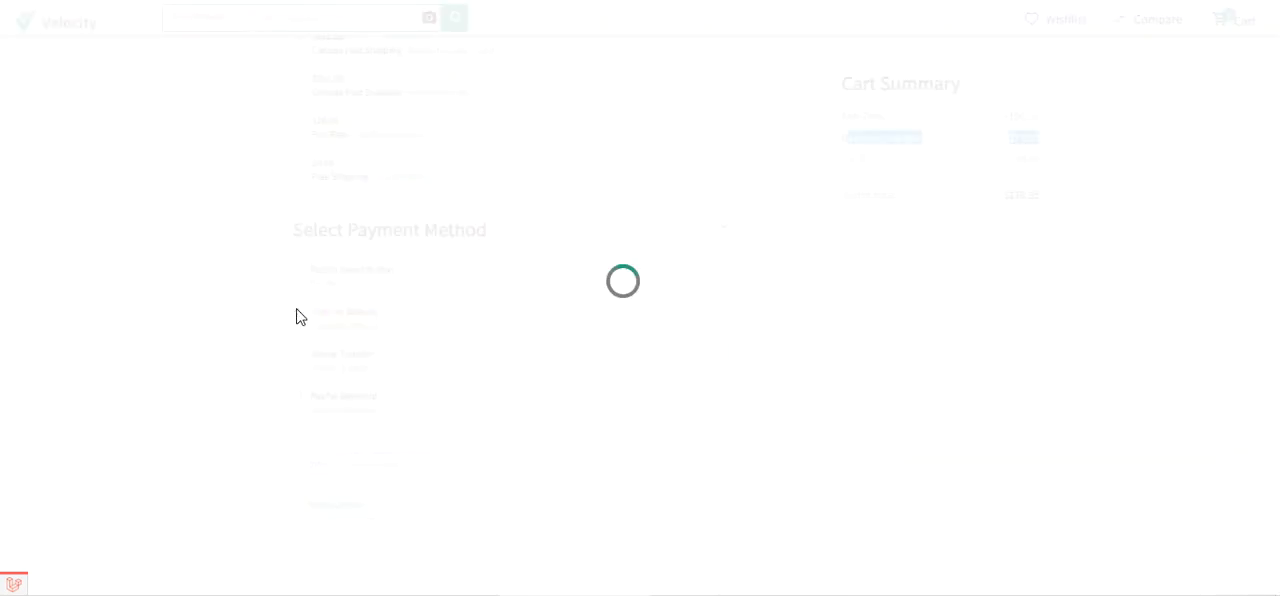
- Check the shipping method and grand total in the order summary and place the order
scroll(343, 371, "down", 6)
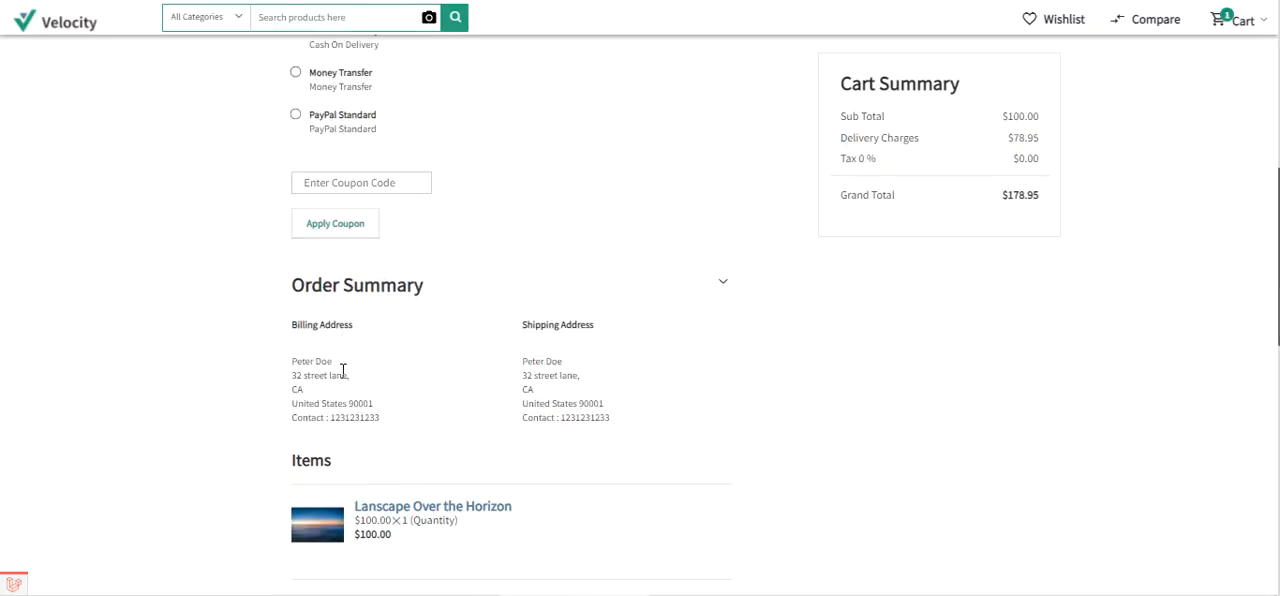
scroll(343, 371, "down", 1)
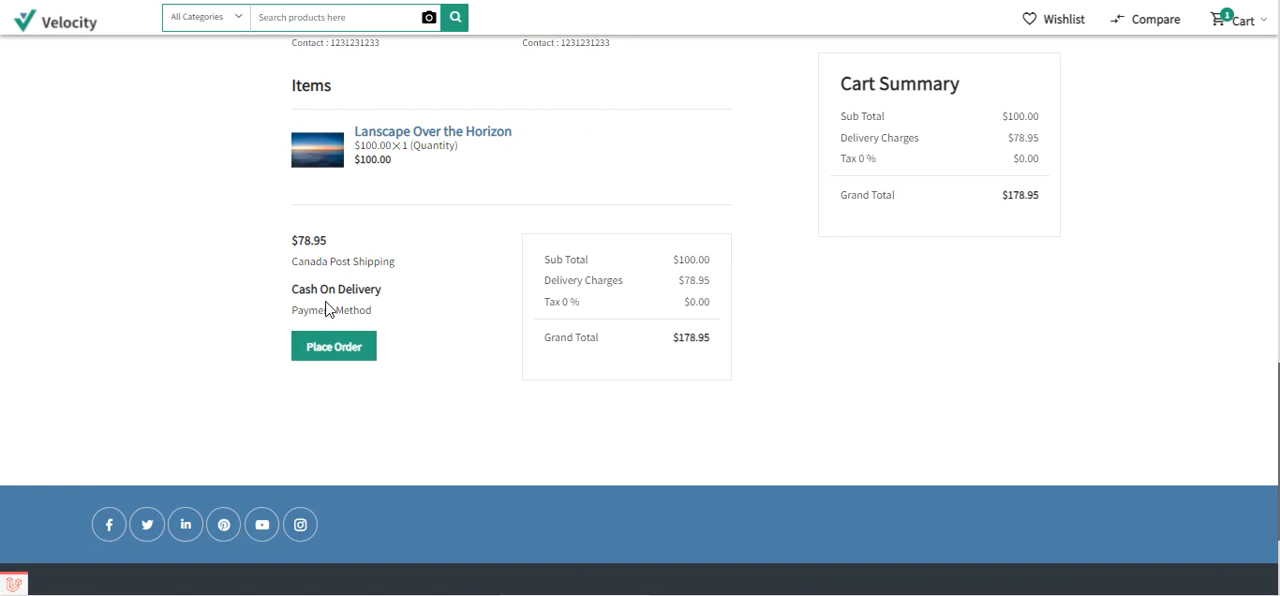
left_click_drag(296, 262, 397, 272)
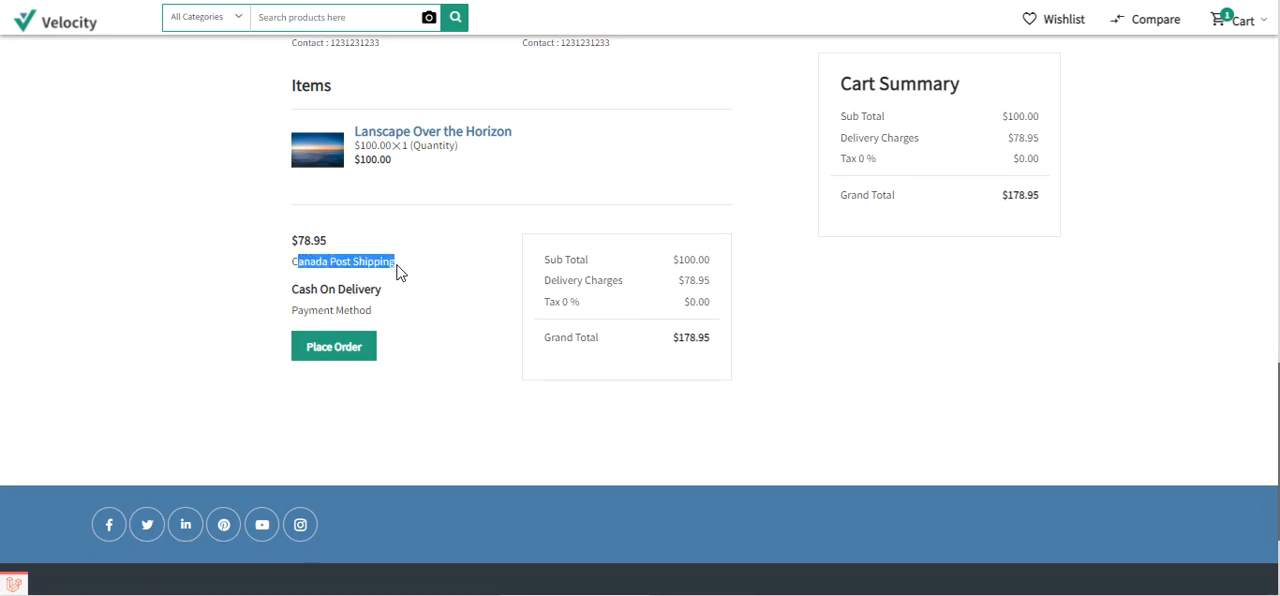
left_click(403, 270)
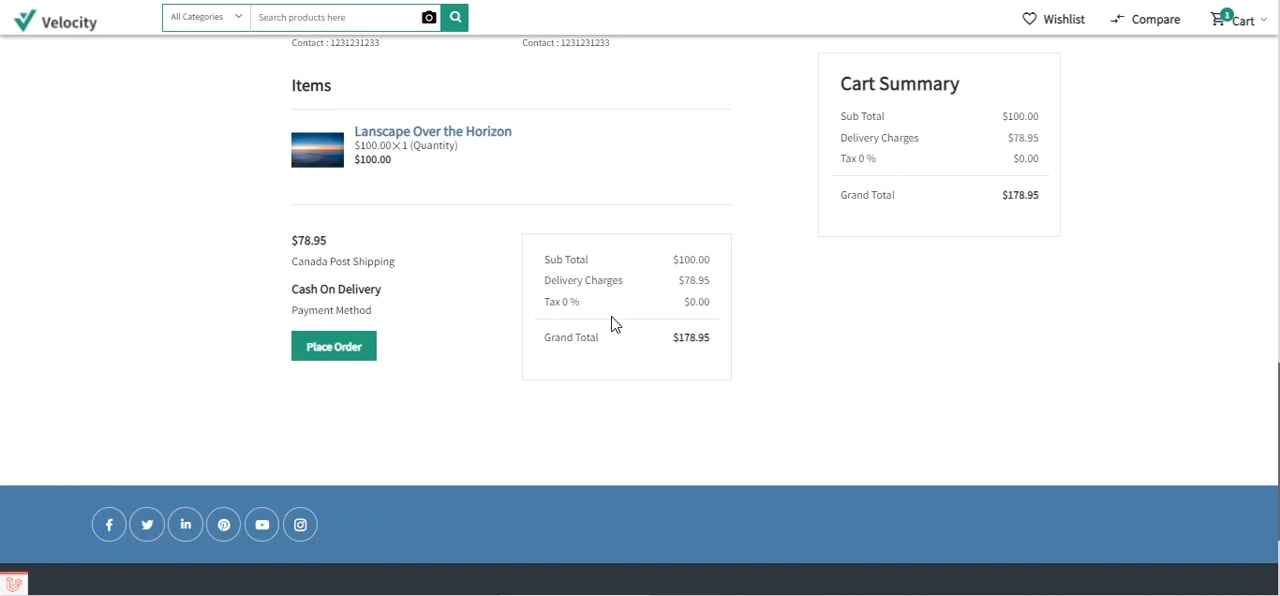
left_click_drag(679, 338, 711, 345)
left_click(341, 348)
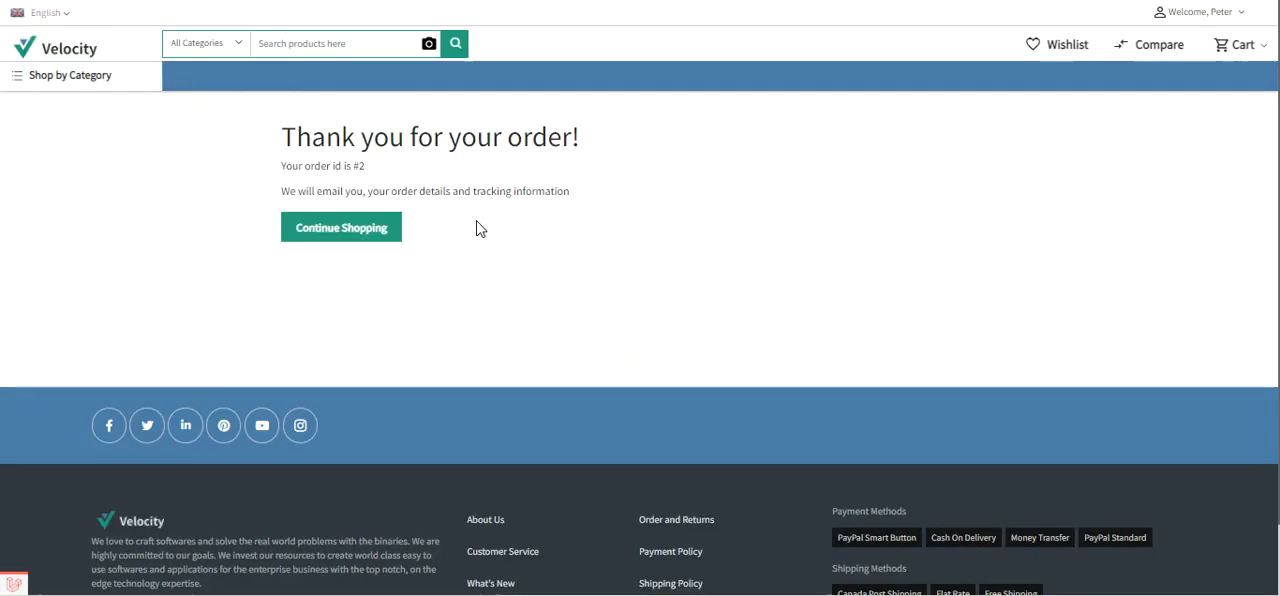
- Open the details of the newest order in the customer account's order list
left_click(1245, 14)
left_click(1145, 71)
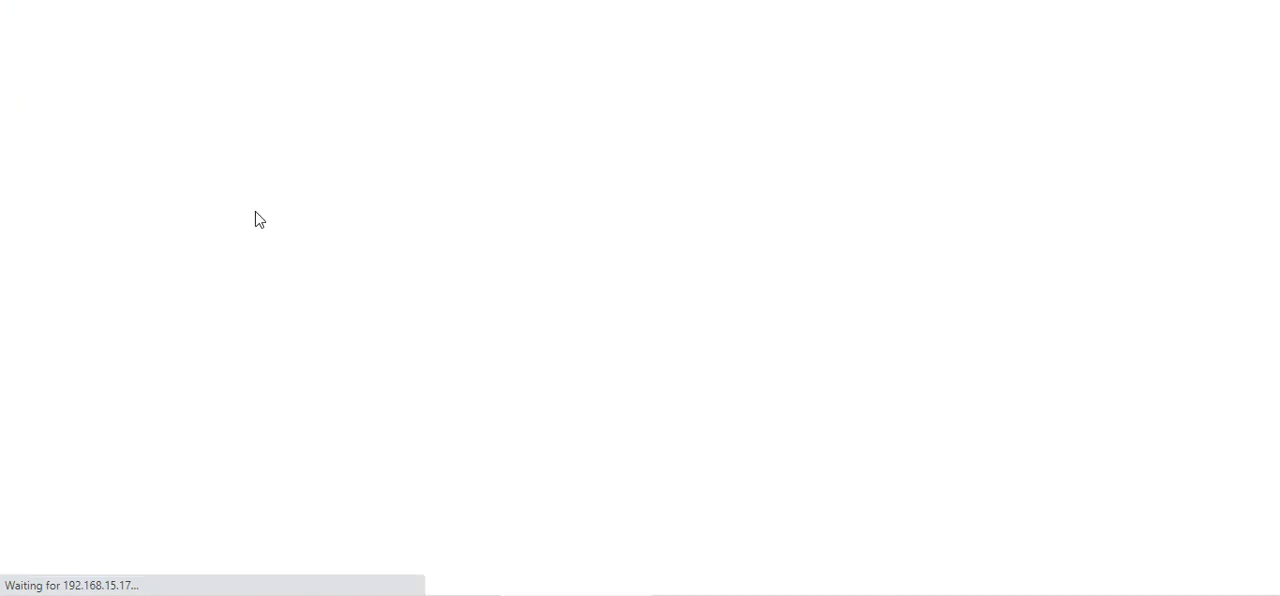
left_click(41, 255)
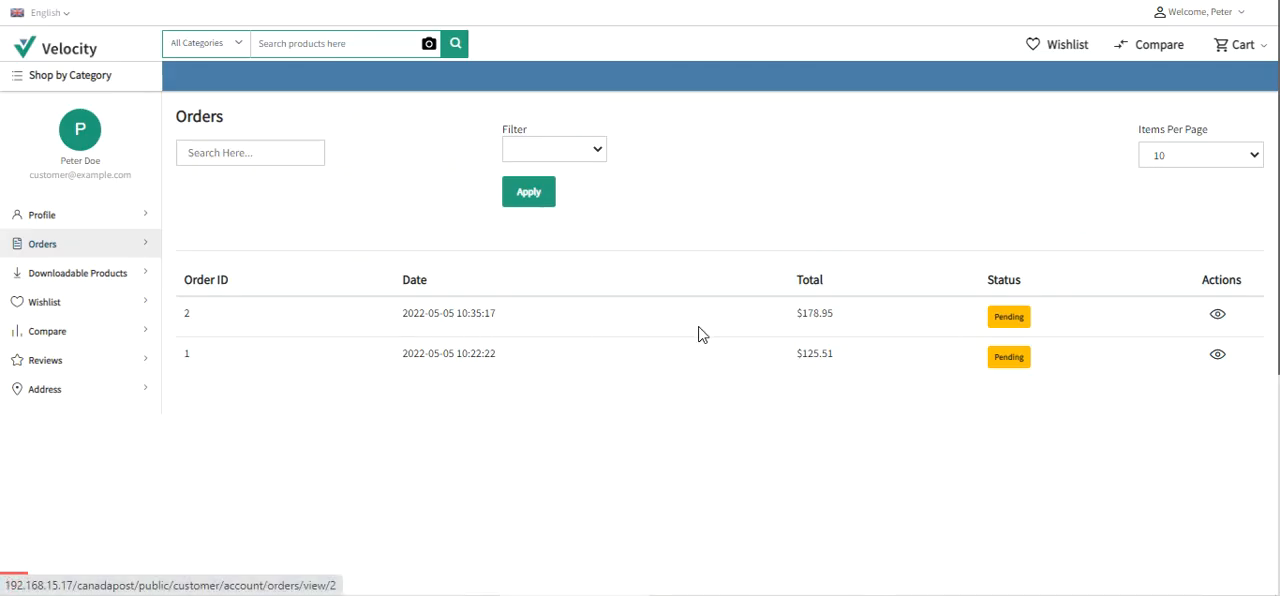
left_click(1216, 318)
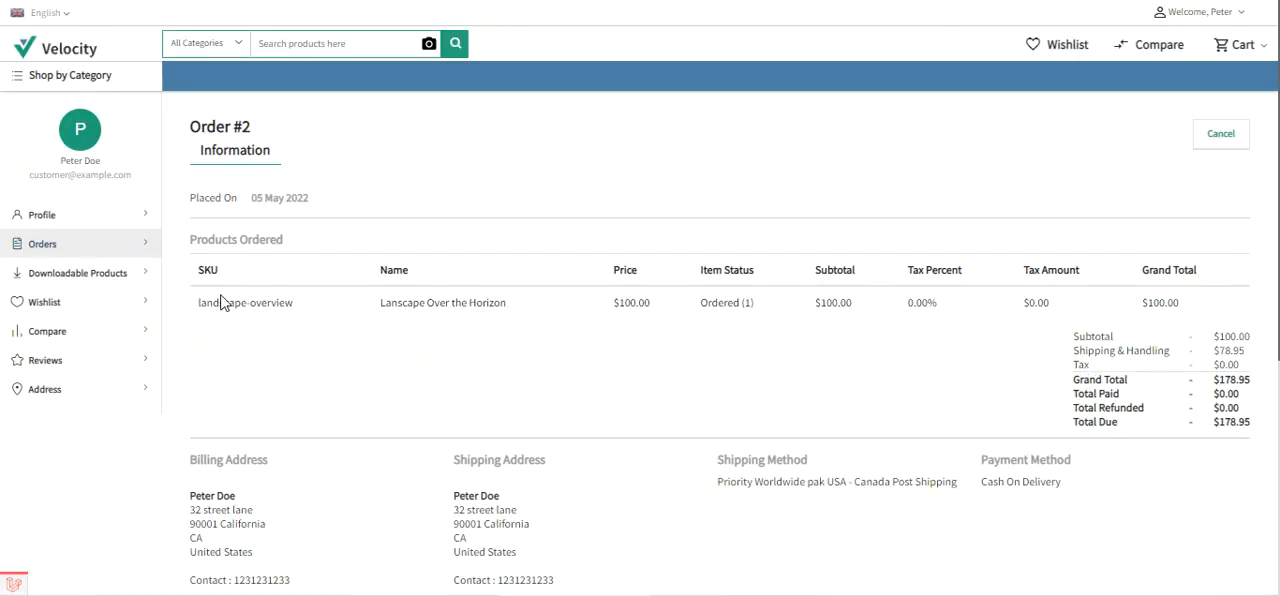
- Examine the order's product, shipping and handling charge, total due and shipping method
left_click_drag(207, 307, 491, 320)
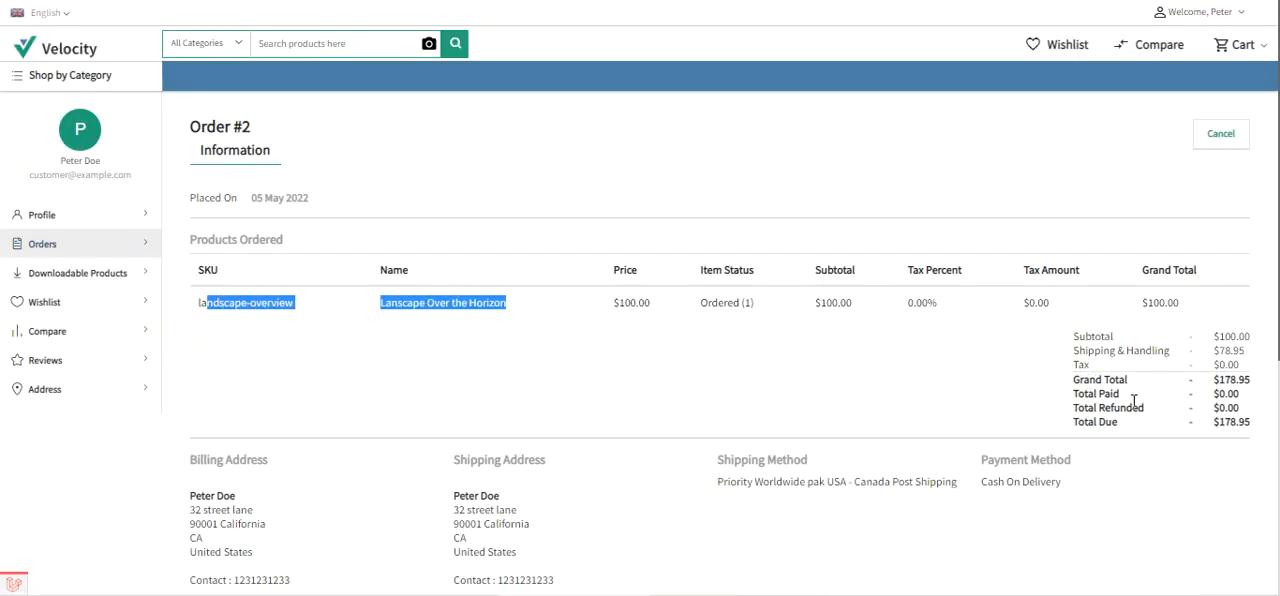
left_click_drag(1088, 350, 1241, 348)
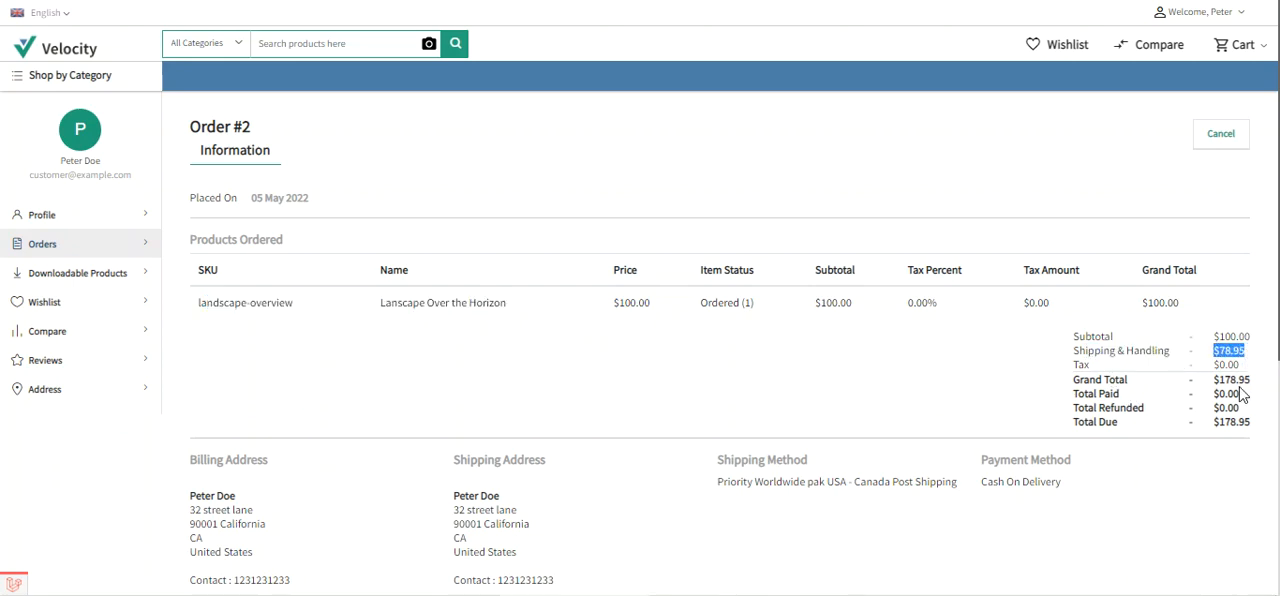
scroll(1237, 391, "down", 1)
left_click_drag(1215, 327, 1253, 336)
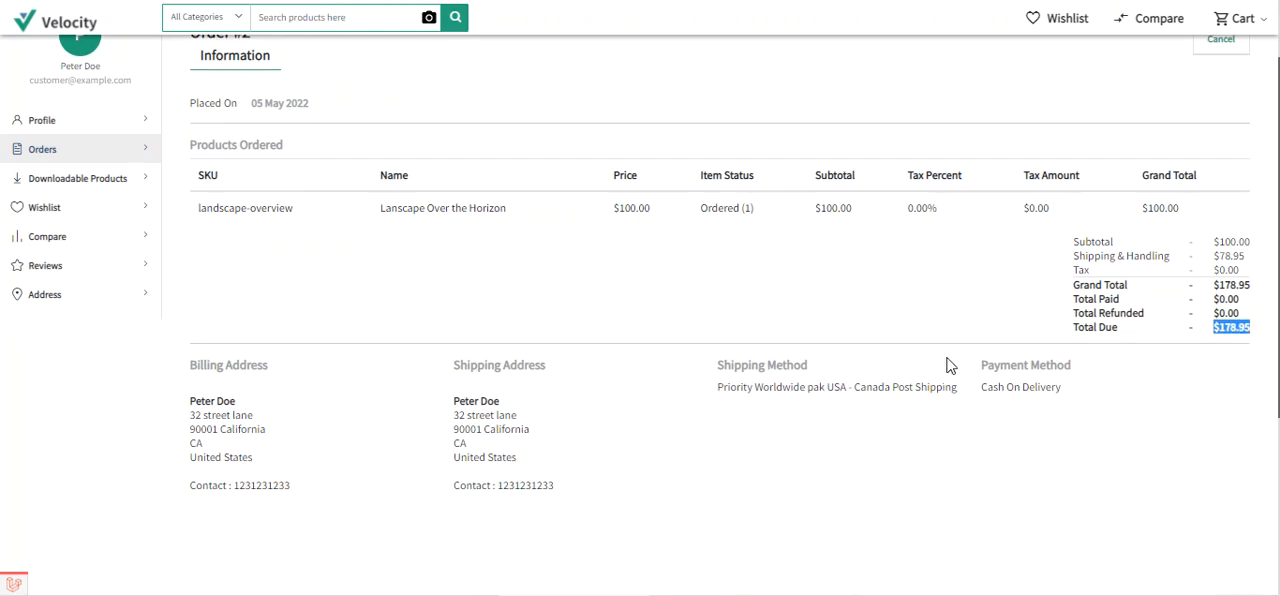
scroll(900, 360, "down", 1)
left_click(716, 283)
left_click_drag(716, 283, 806, 275)
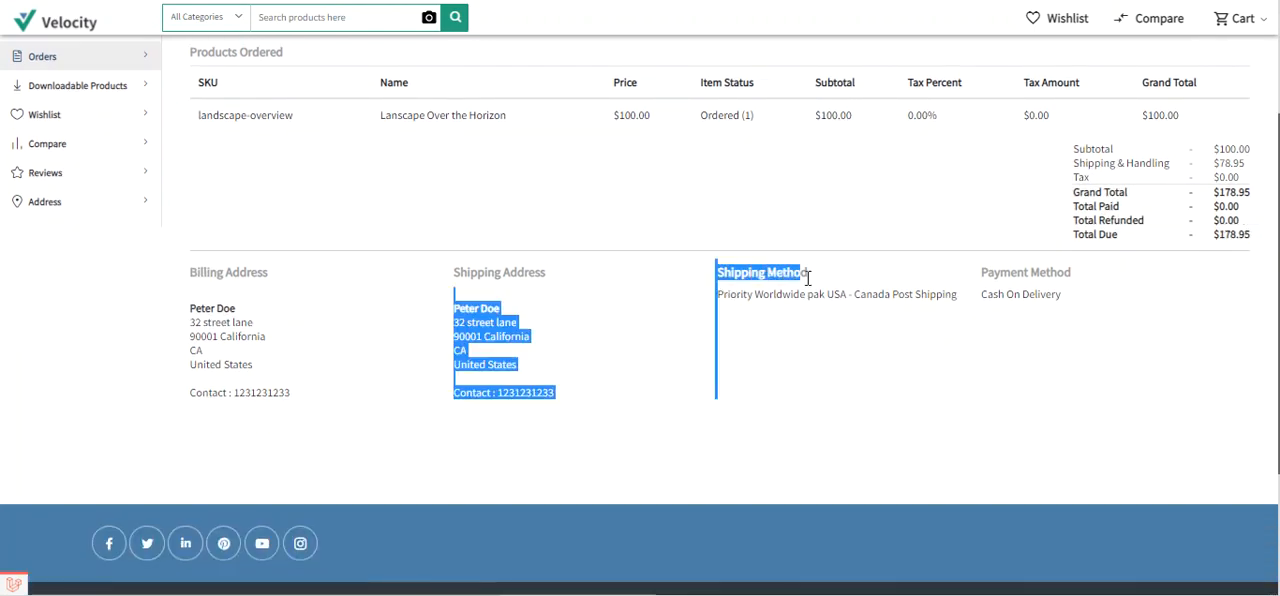
left_click(814, 285)
left_click_drag(723, 273, 803, 272)
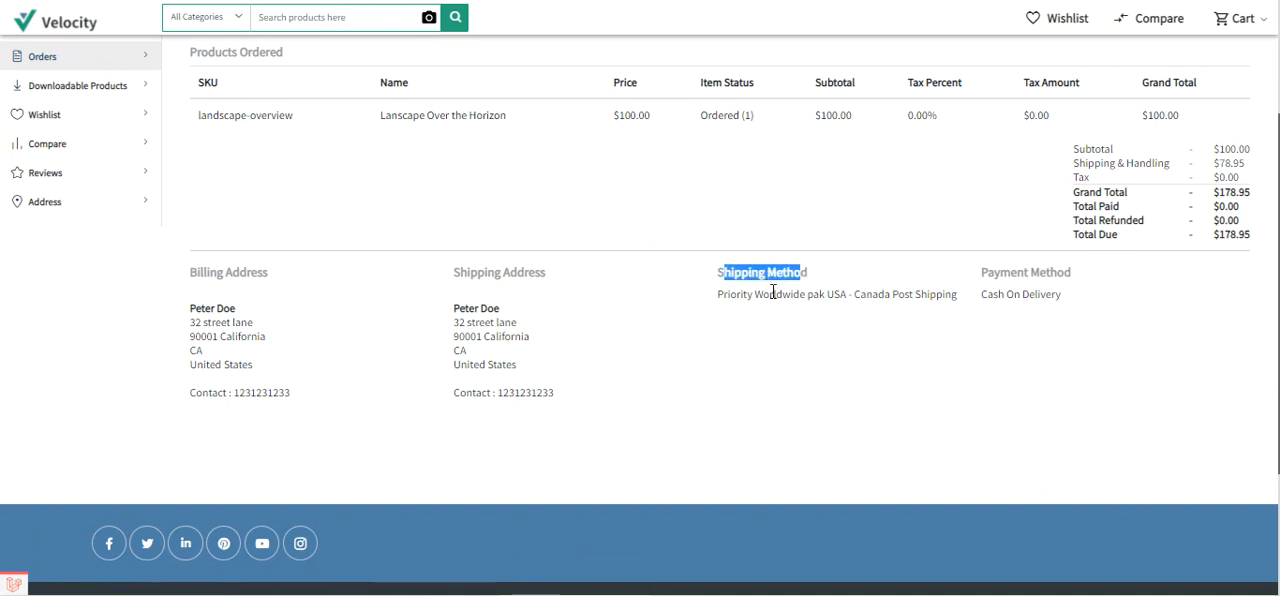
left_click_drag(720, 294, 958, 296)
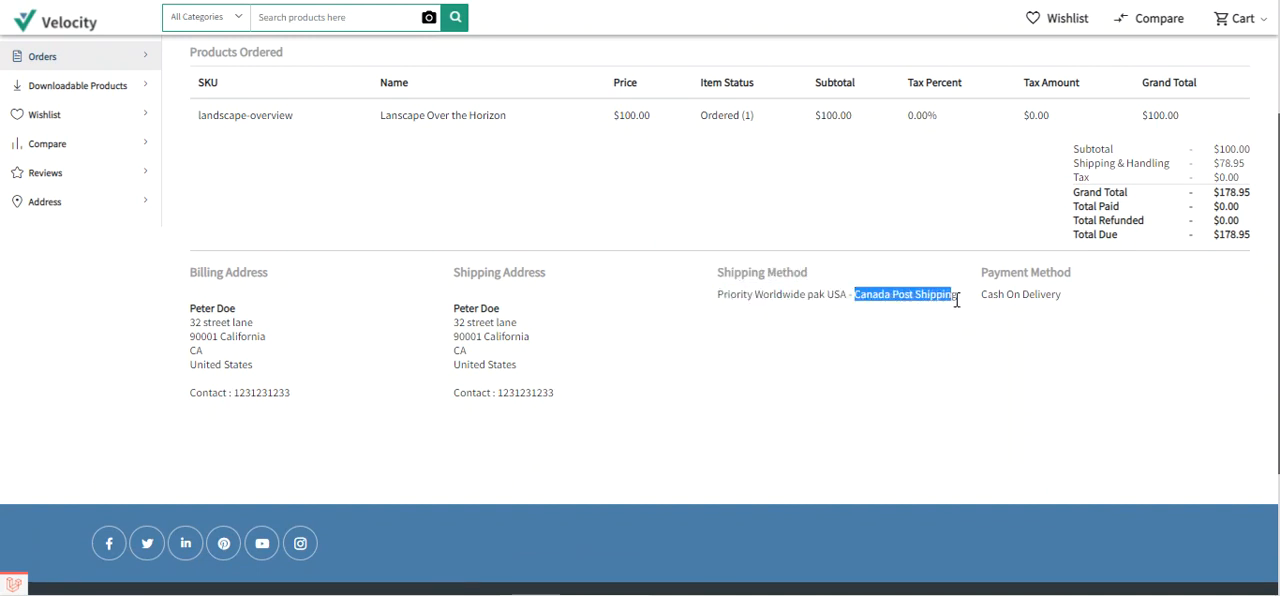
left_click_drag(719, 295, 957, 297)
- Switch to the Bagisto admin panel and sign in with the prefilled administrator credentials
left_click(400, 1)
left_click(731, 374)
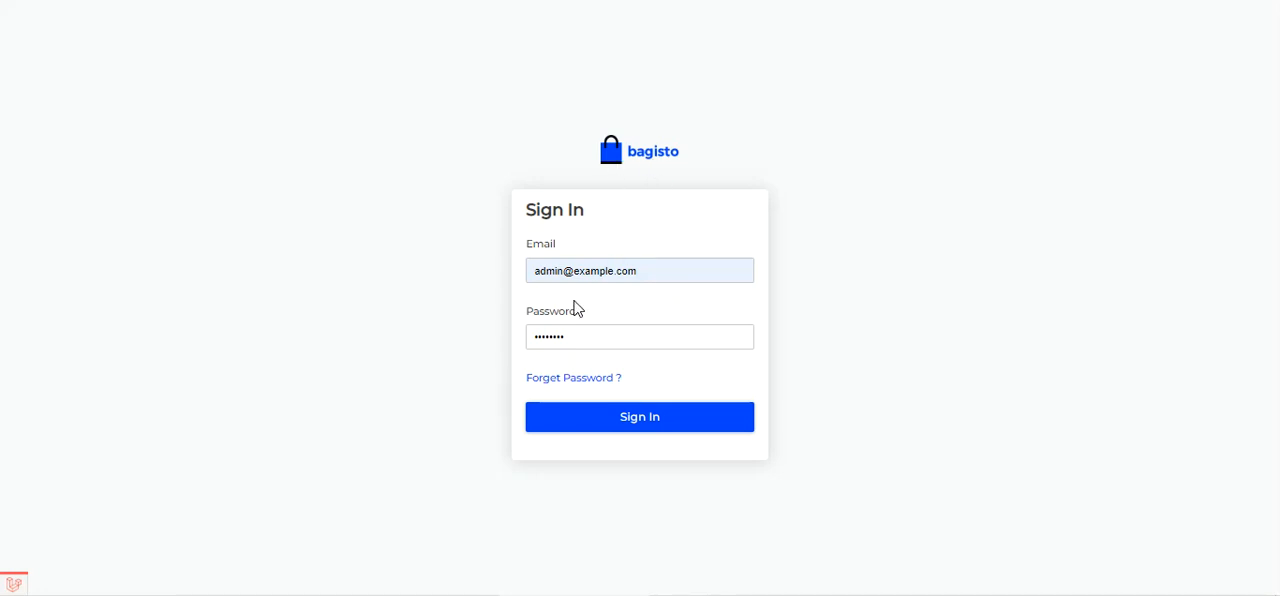
left_click(580, 419)
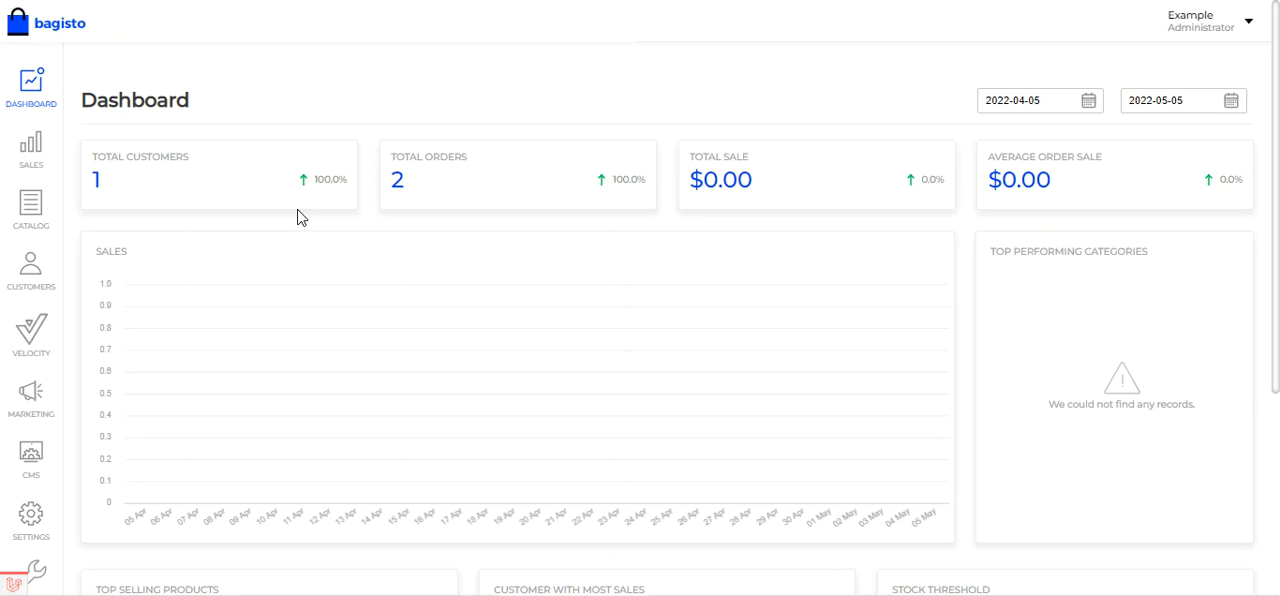
- Open the store's sales shipping configuration and expand the Origin section
scroll(297, 214, "down", 3)
scroll(297, 214, "up", 3)
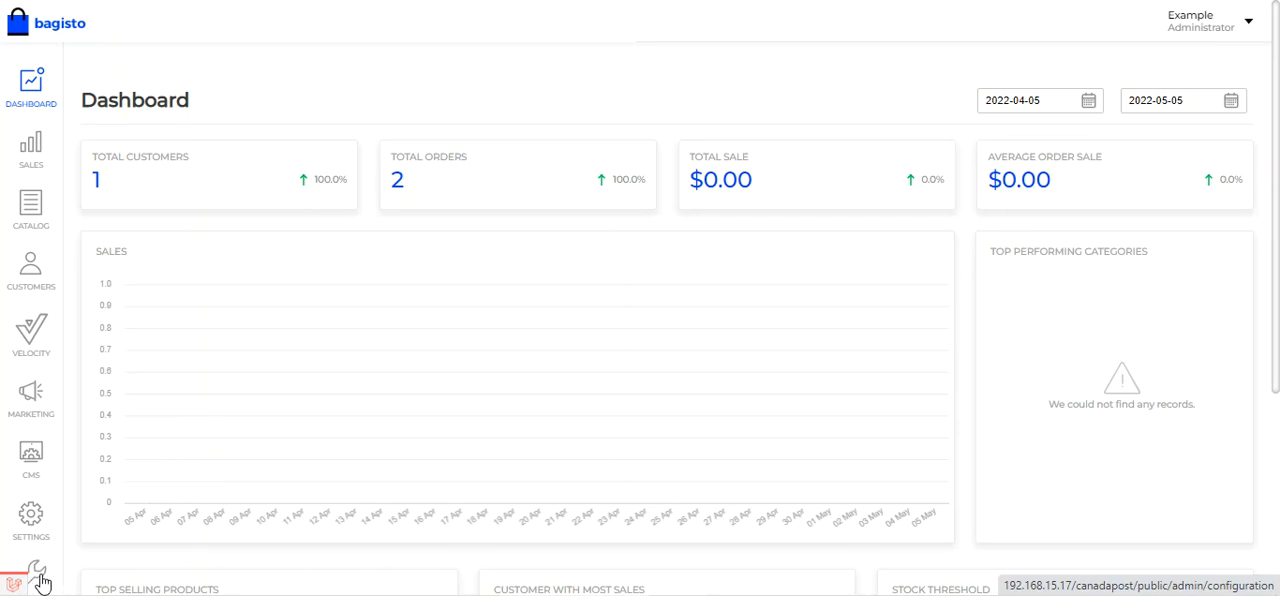
left_click(38, 579)
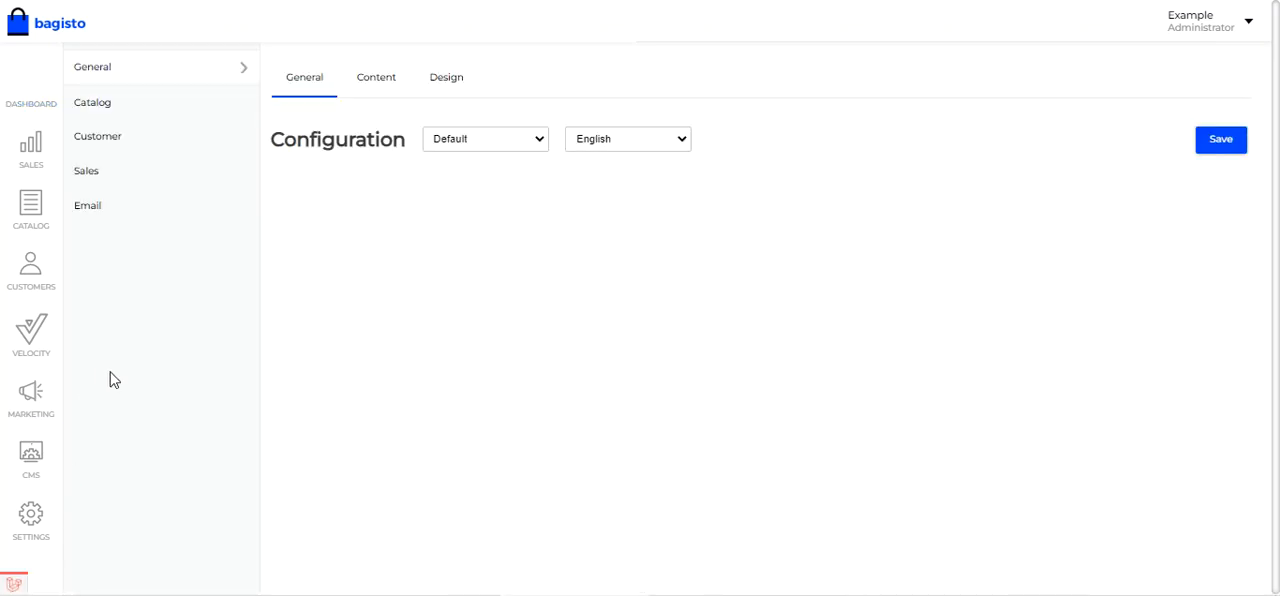
left_click(101, 180)
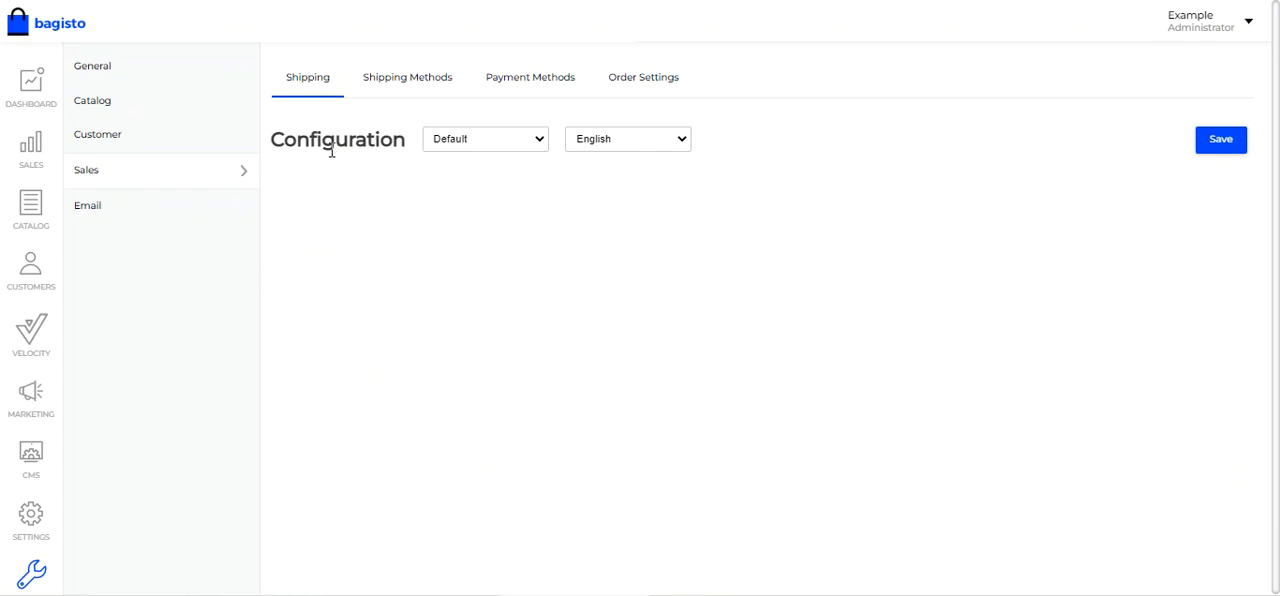
left_click(291, 197)
left_click(312, 203)
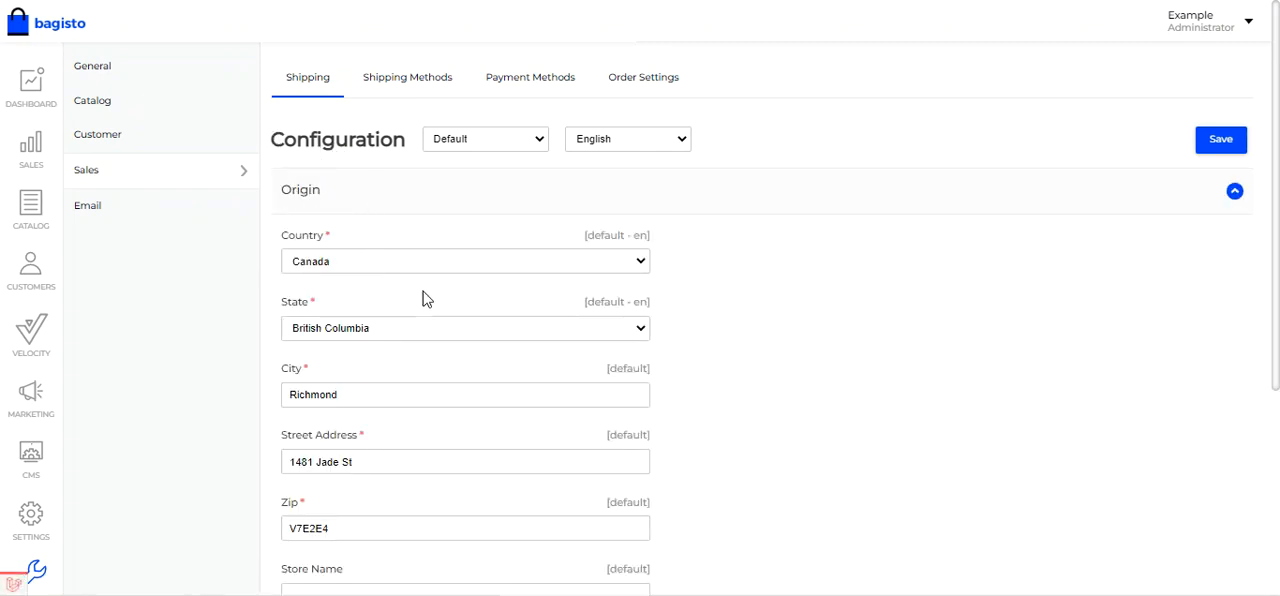
- Dismiss the browser's password warning and review the shipping origin's country, state, city, street address and zip fields
scroll(515, 311, "down", 1)
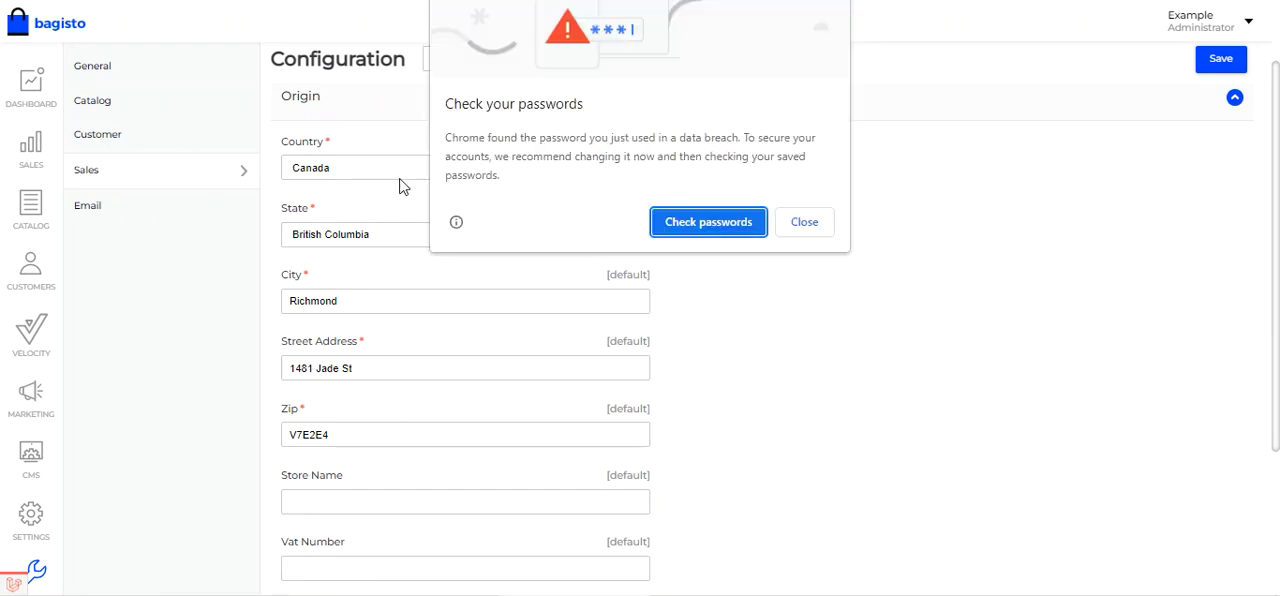
left_click(805, 221)
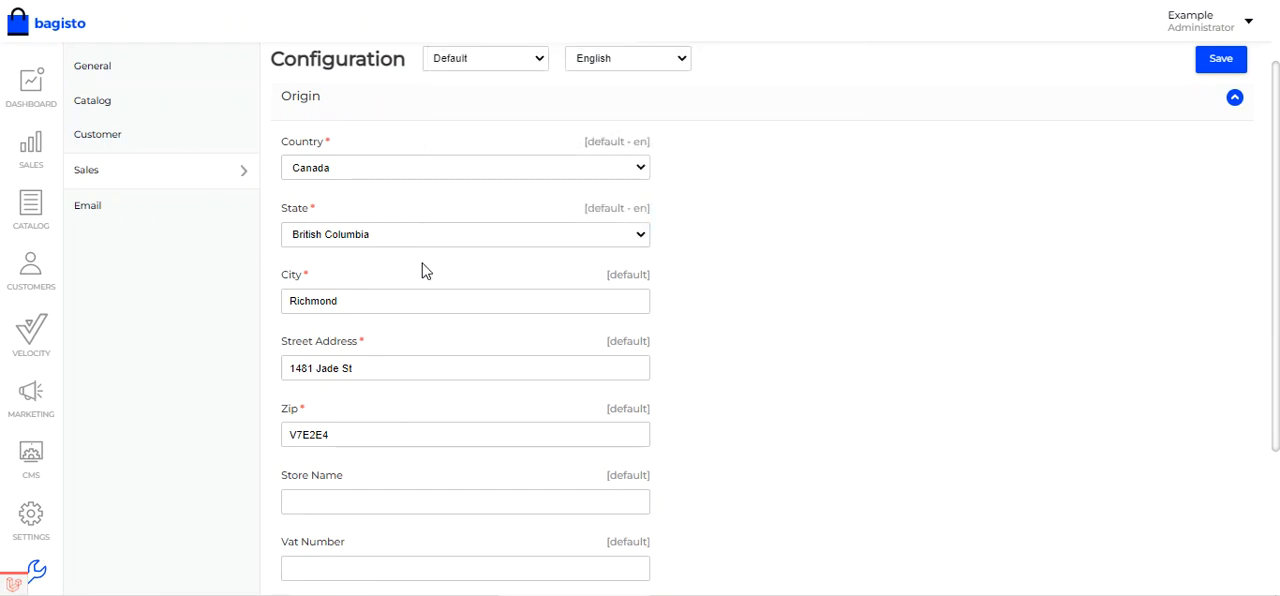
scroll(440, 300, "down", 2)
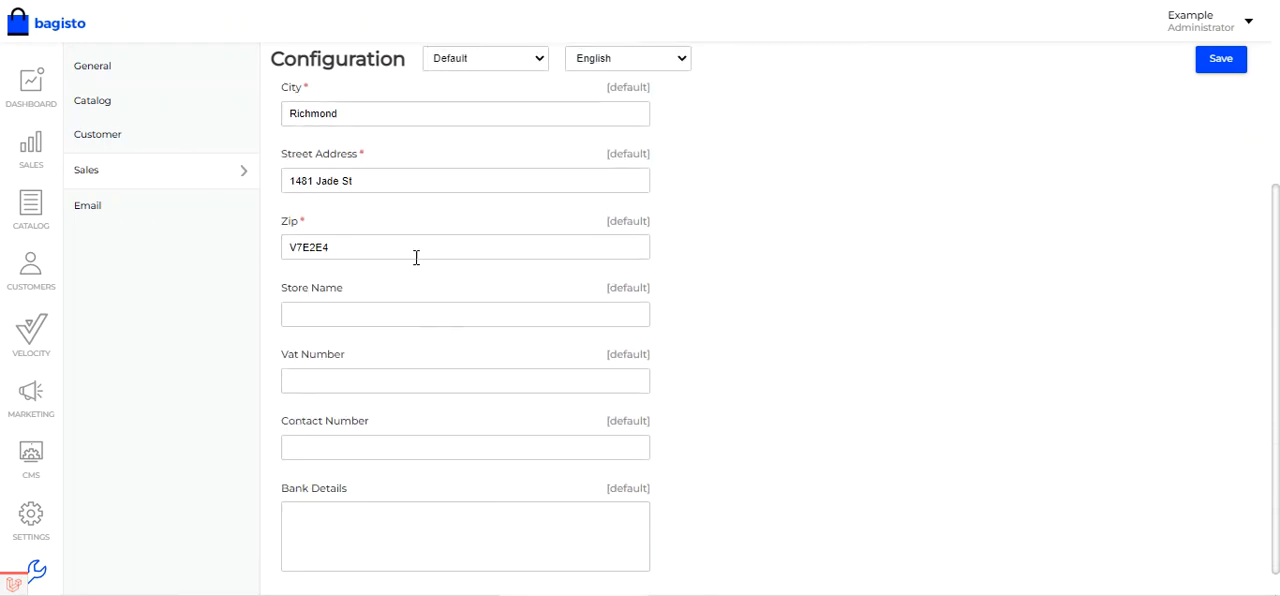
scroll(383, 220, "down", 1)
scroll(380, 223, "up", 2)
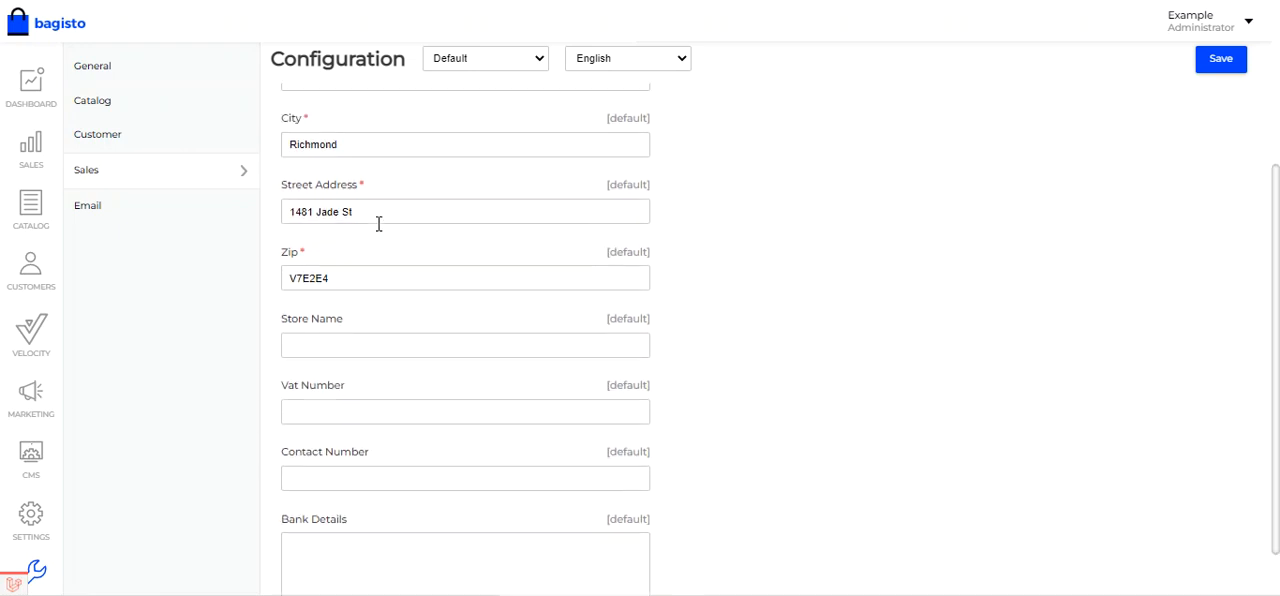
scroll(378, 224, "up", 1)
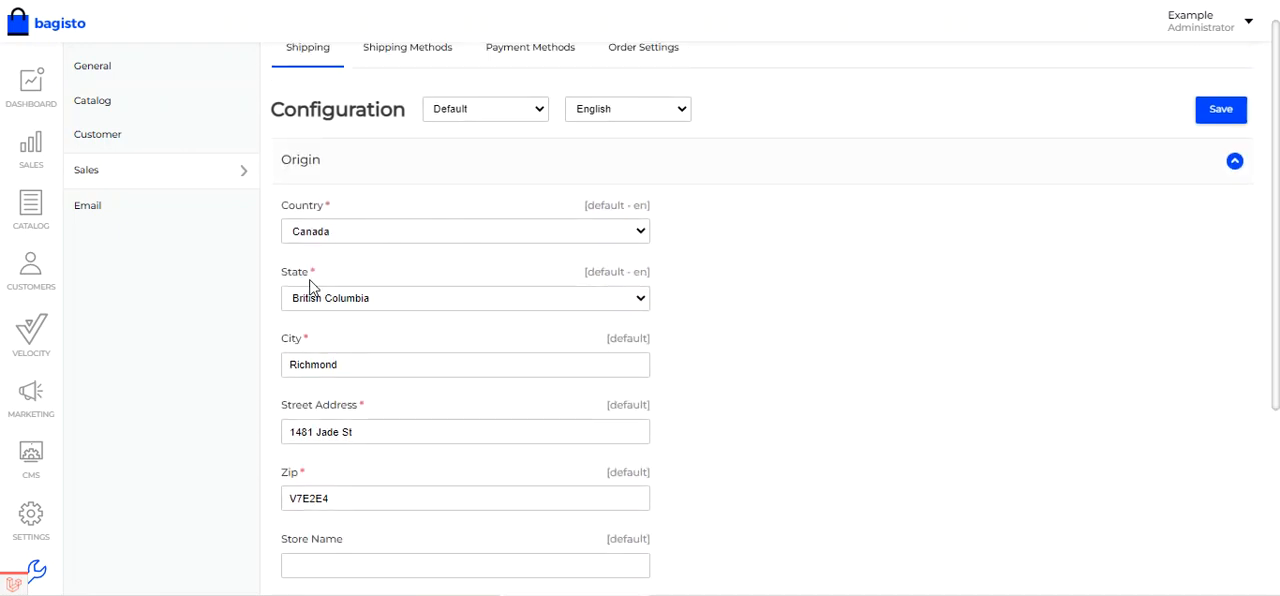
scroll(395, 290, "up", 1)
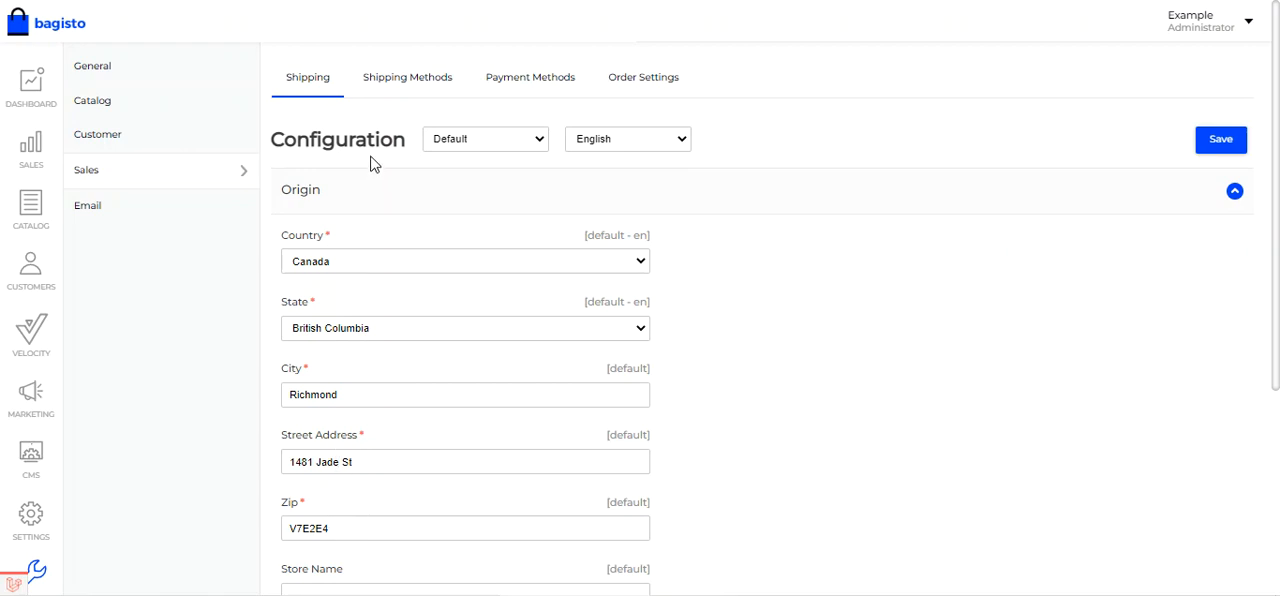
- Open the shipping methods configuration, collapse Free Shipping and Flat Rate Shipping, and keep the Canada Post Shipping section expanded
left_click(415, 87)
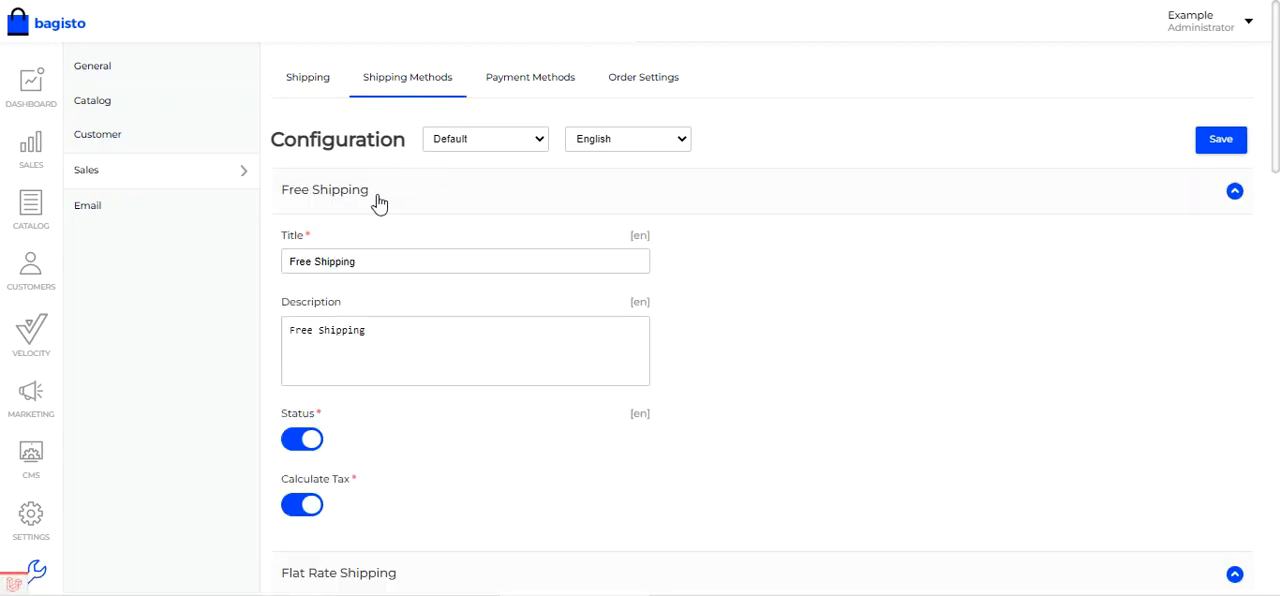
left_click(378, 201)
left_click(371, 235)
left_click(373, 282)
left_click(377, 284)
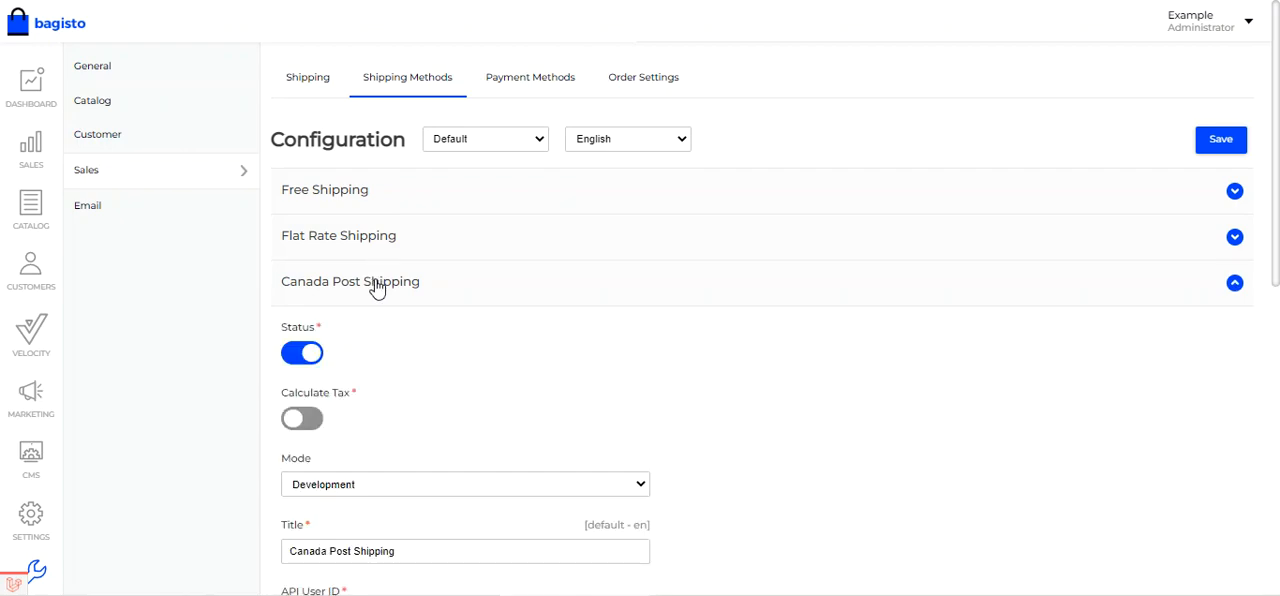
- Review the Canada Post Status, Calculate Tax switch and Mode options, choosing Development as the mode
scroll(378, 287, "down", 2)
scroll(380, 286, "up", 1)
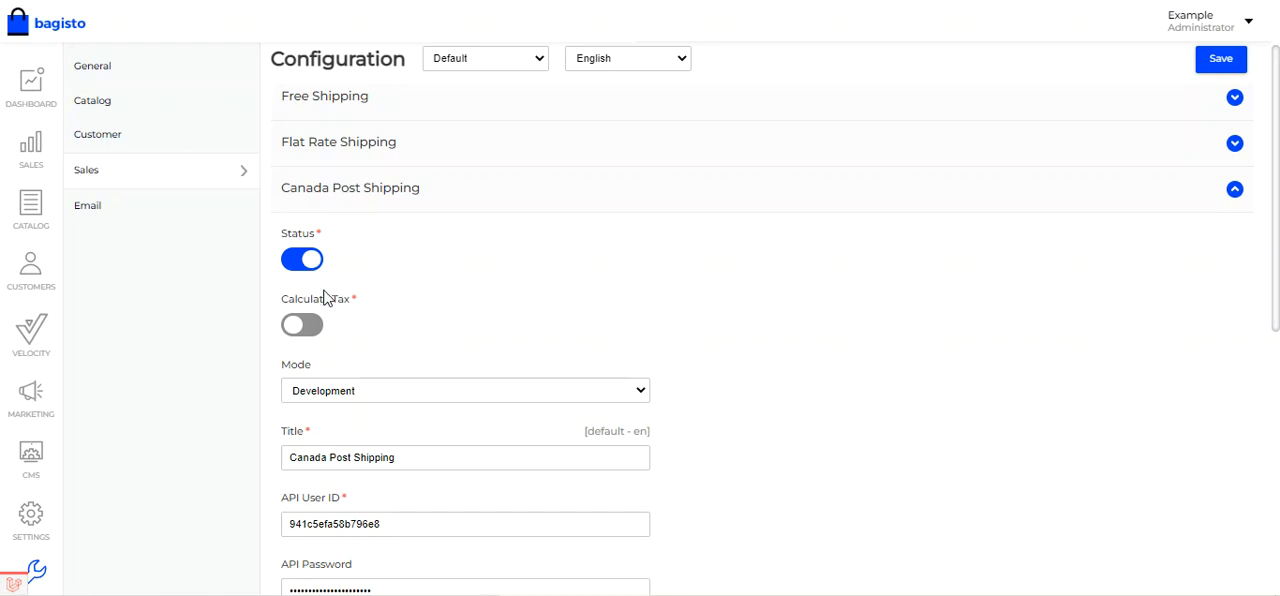
scroll(330, 300, "down", 2)
scroll(334, 300, "up", 1)
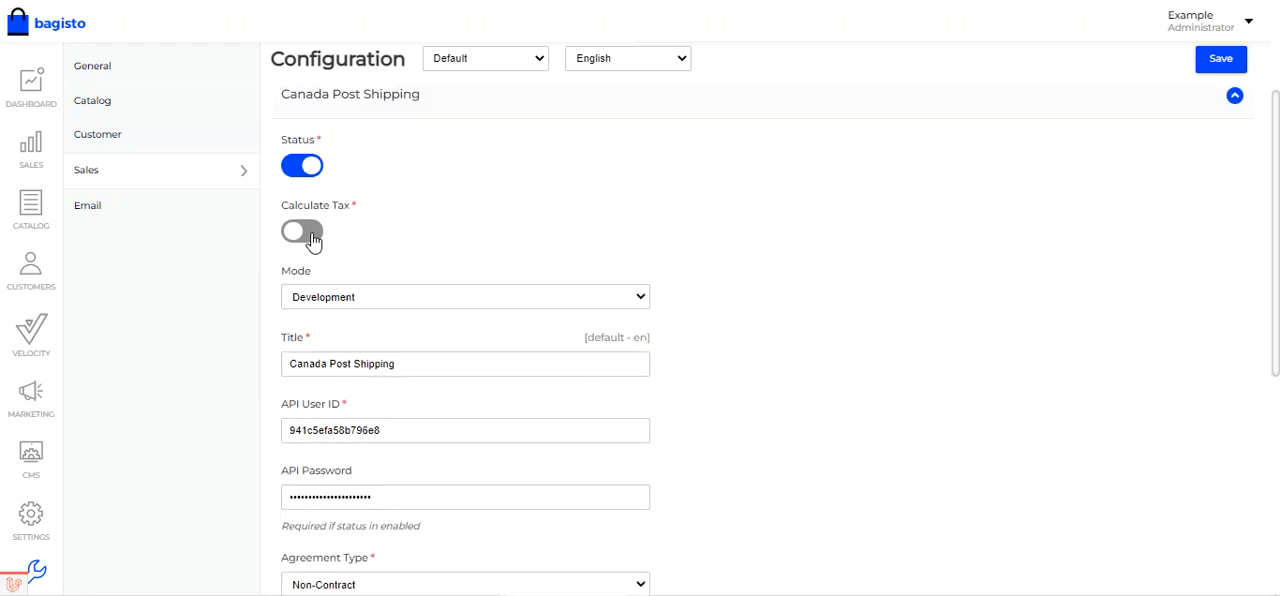
left_click(312, 238)
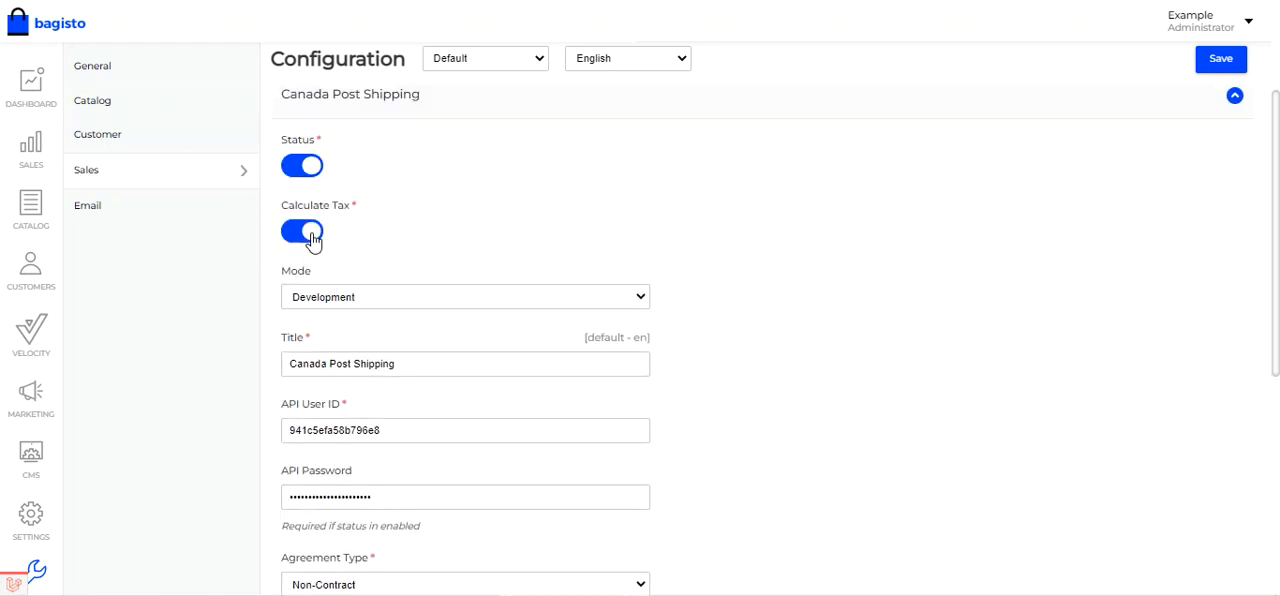
left_click(313, 240)
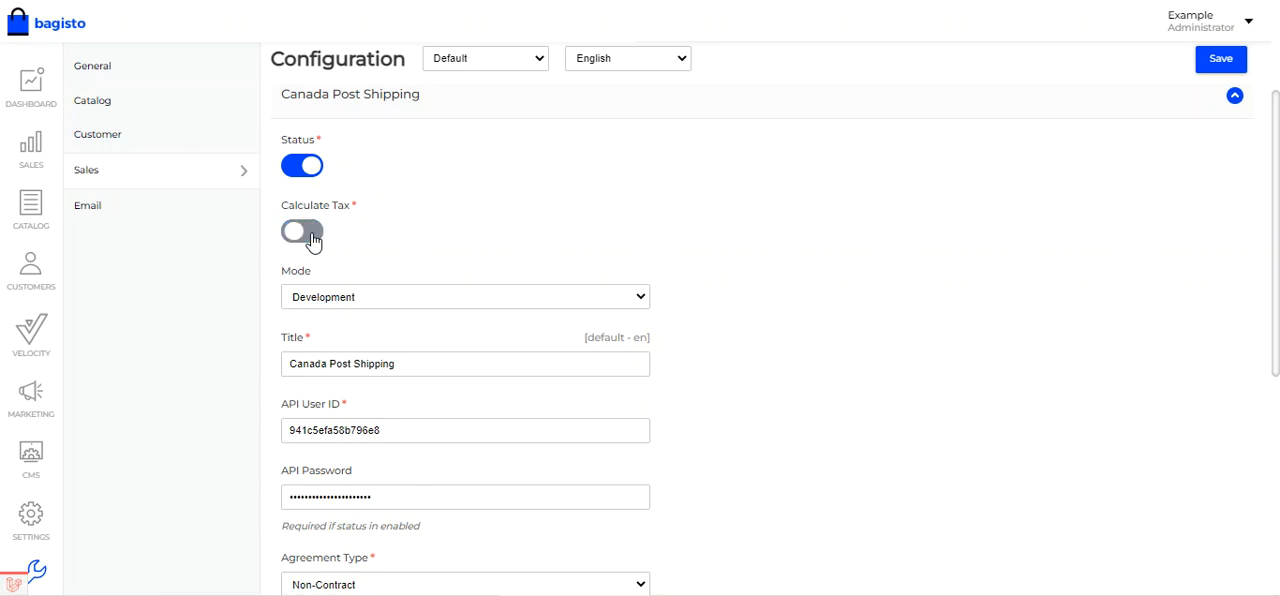
left_click(355, 300)
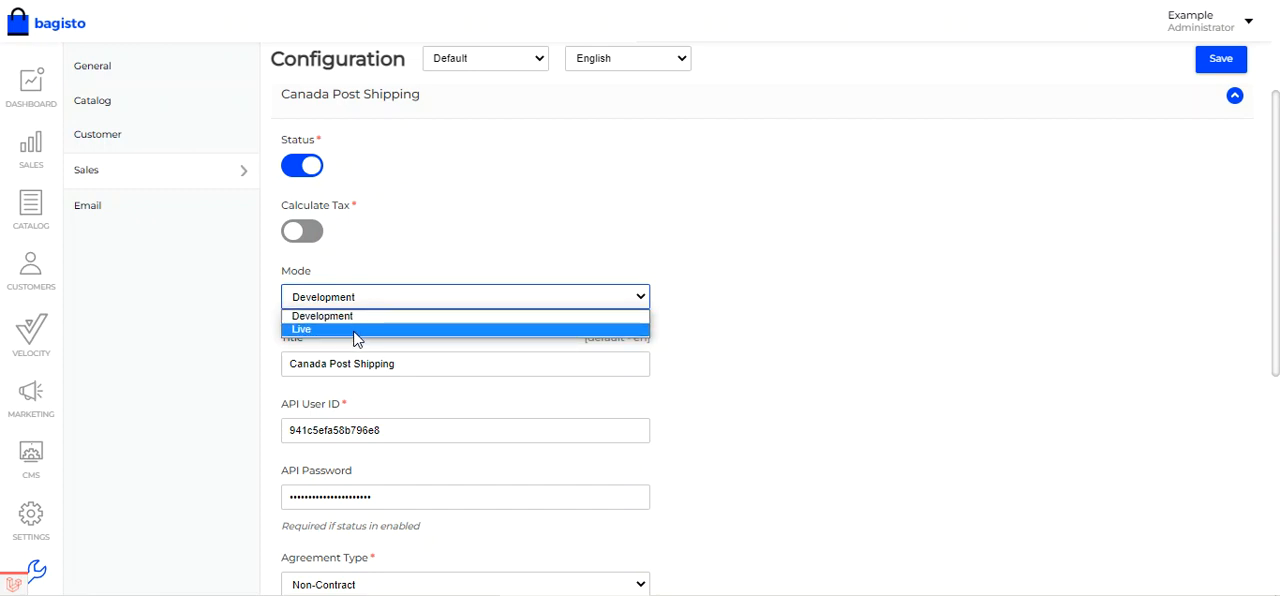
left_click(360, 317)
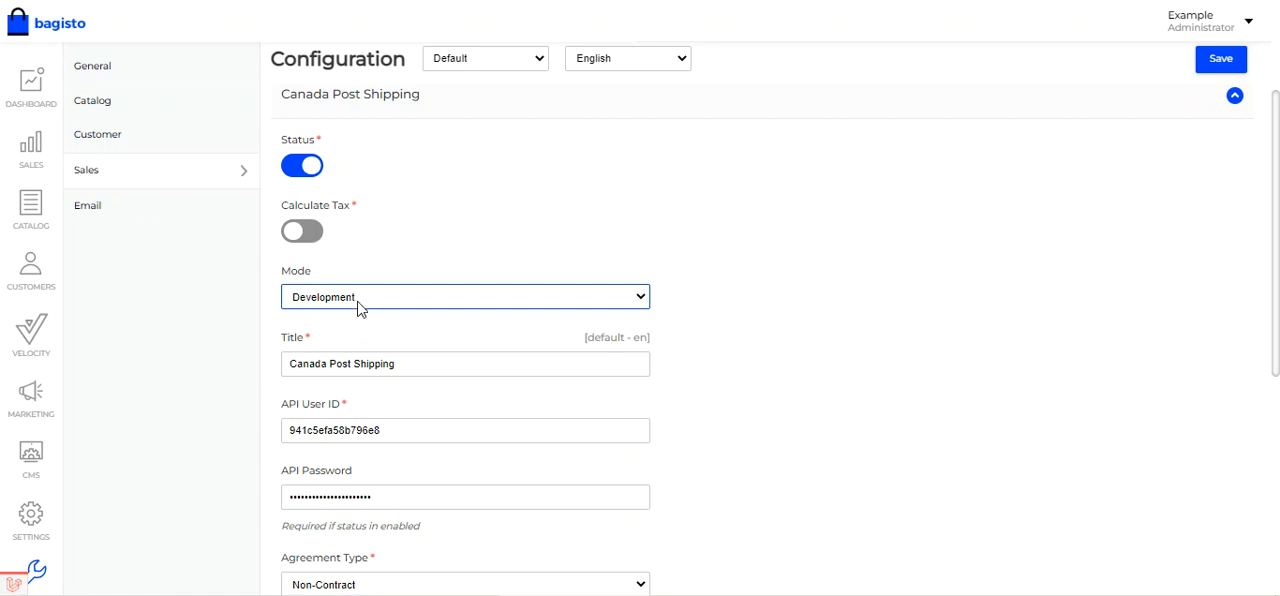
- Compare the Canada Post method's Title with the shipping method name shown on the customer's order in the storefront
scroll(358, 304, "down", 2)
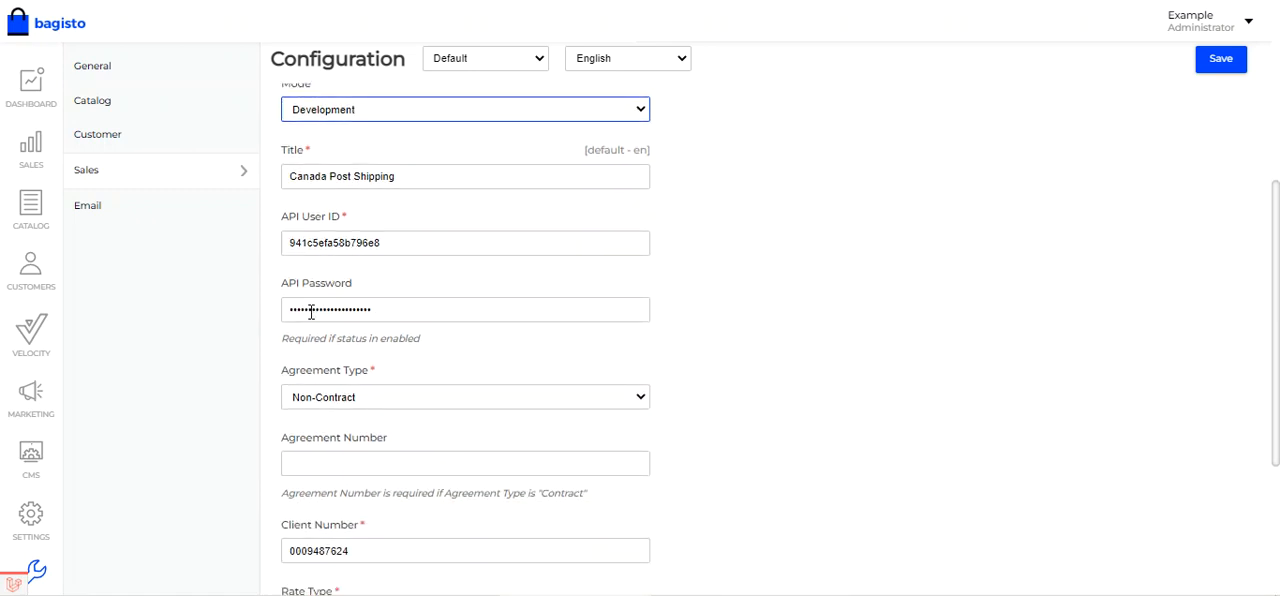
scroll(332, 357, "up", 1)
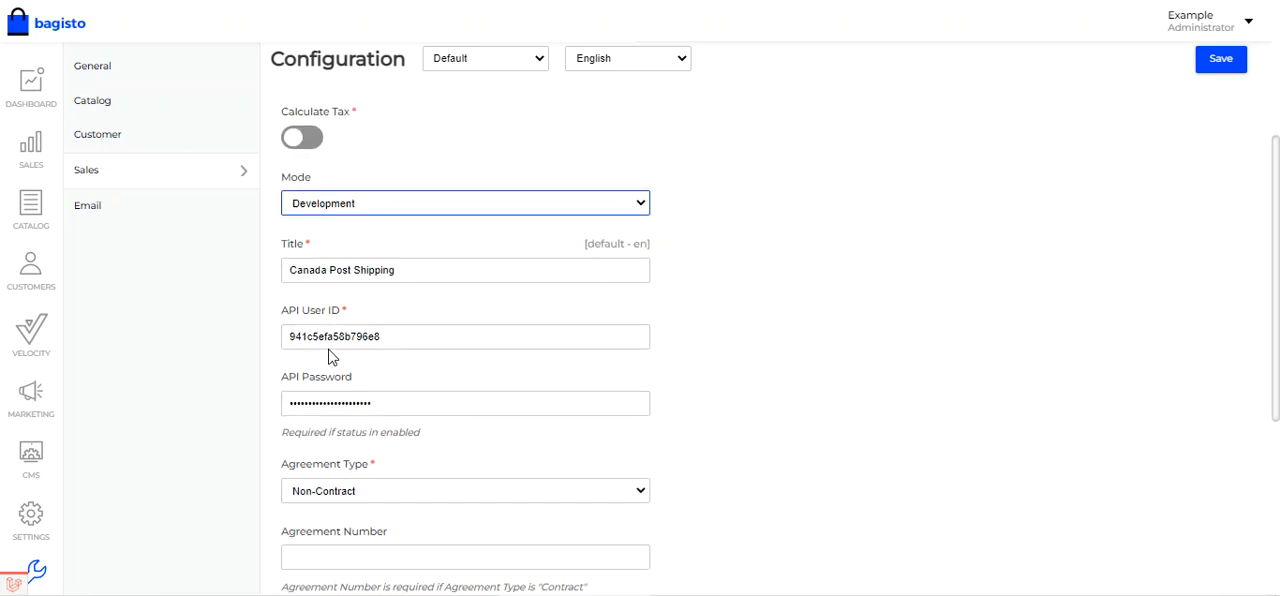
left_click_drag(405, 270, 289, 270)
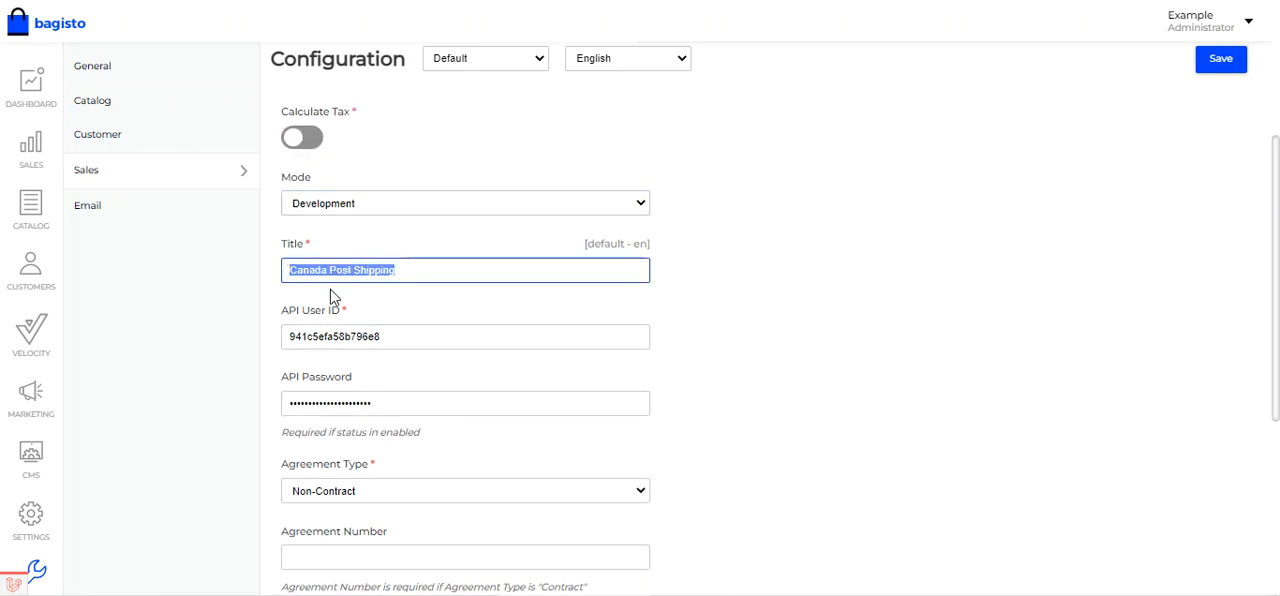
left_click(400, 269)
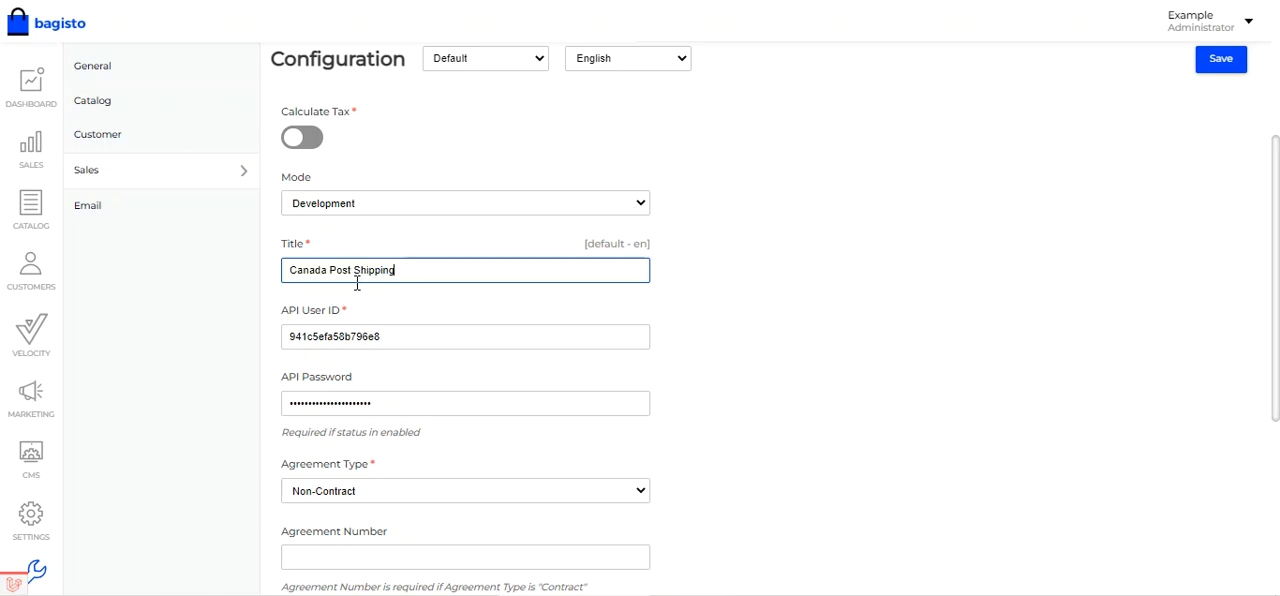
left_click_drag(401, 270, 298, 273)
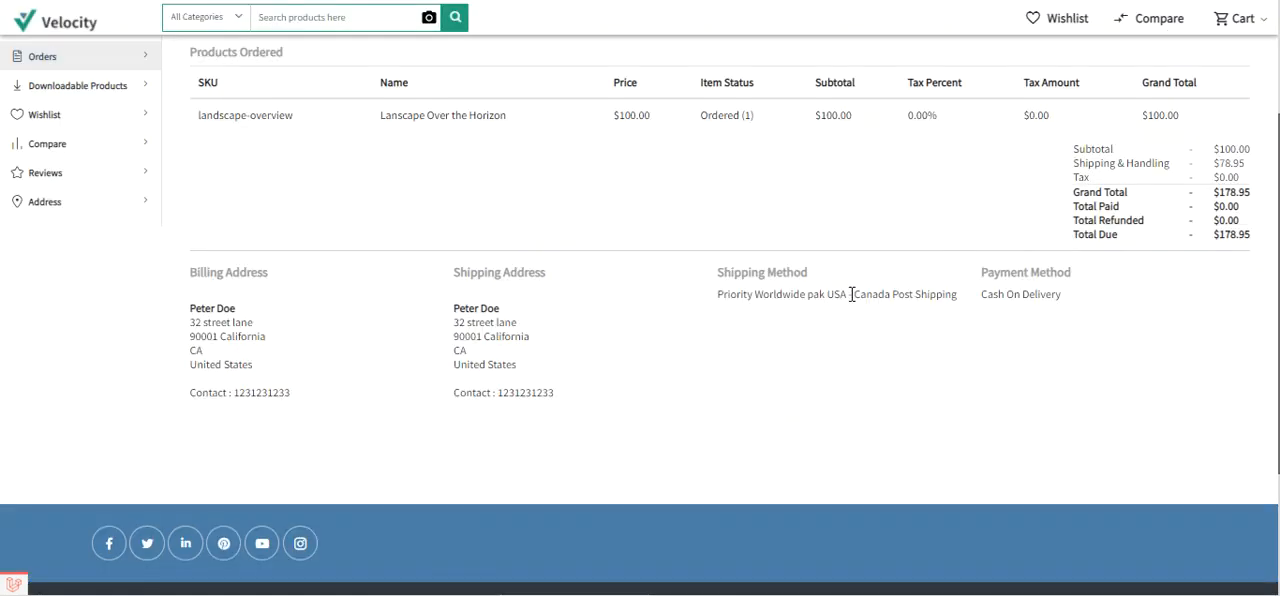
left_click_drag(855, 294, 958, 295)
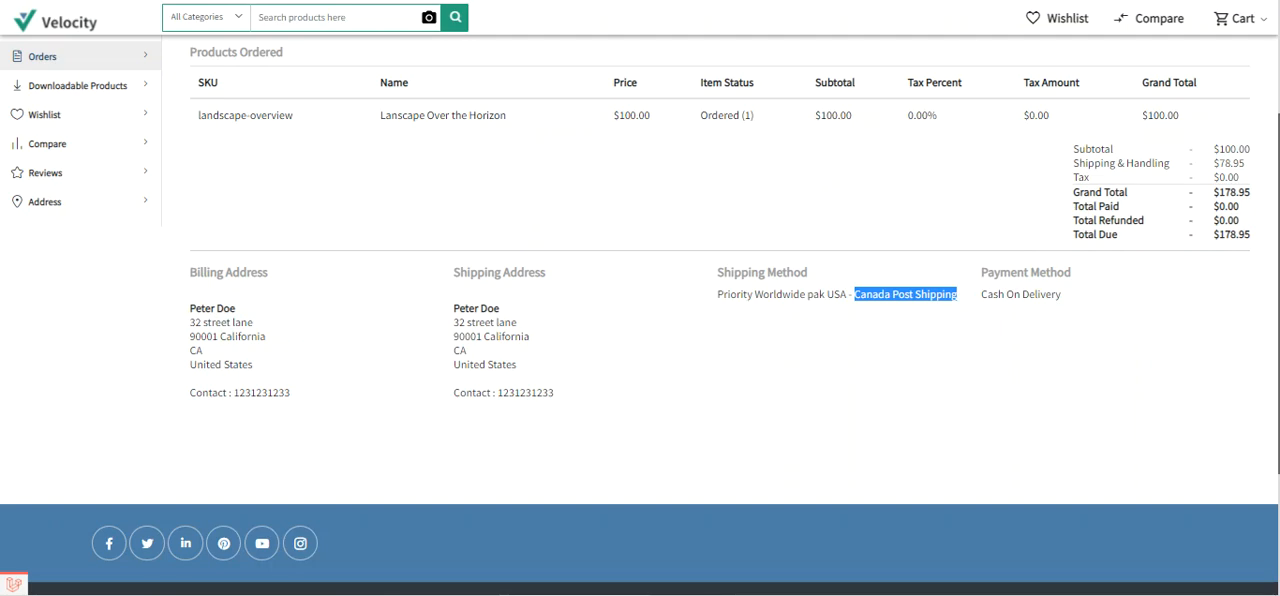
triple_click(480, 277)
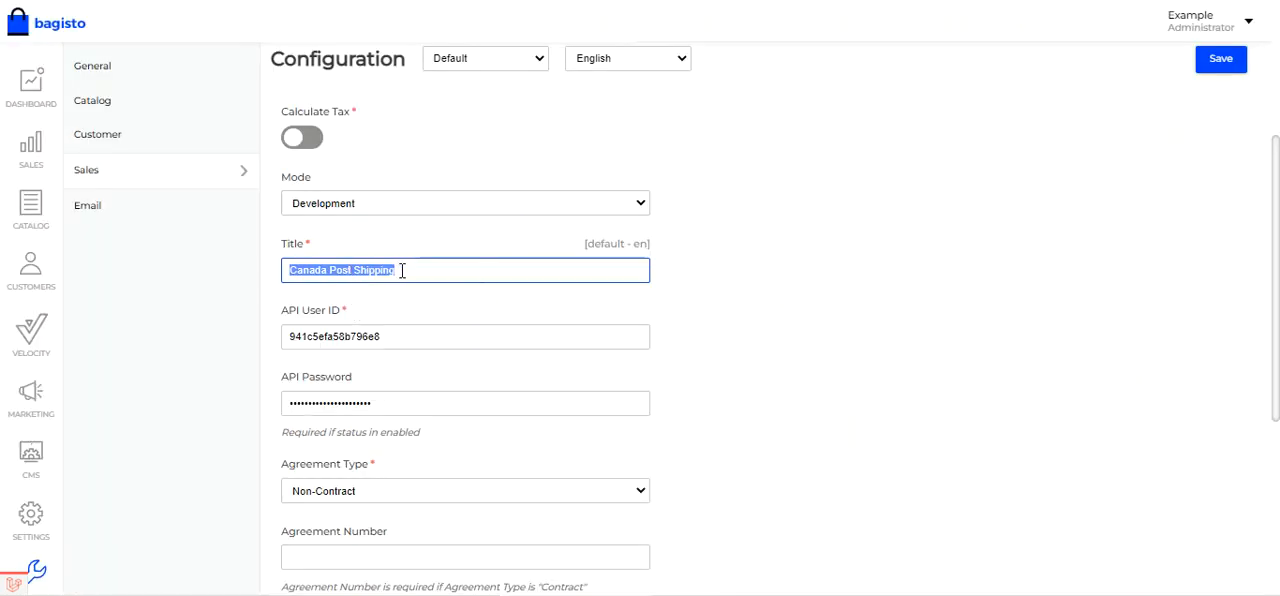
left_click(402, 270)
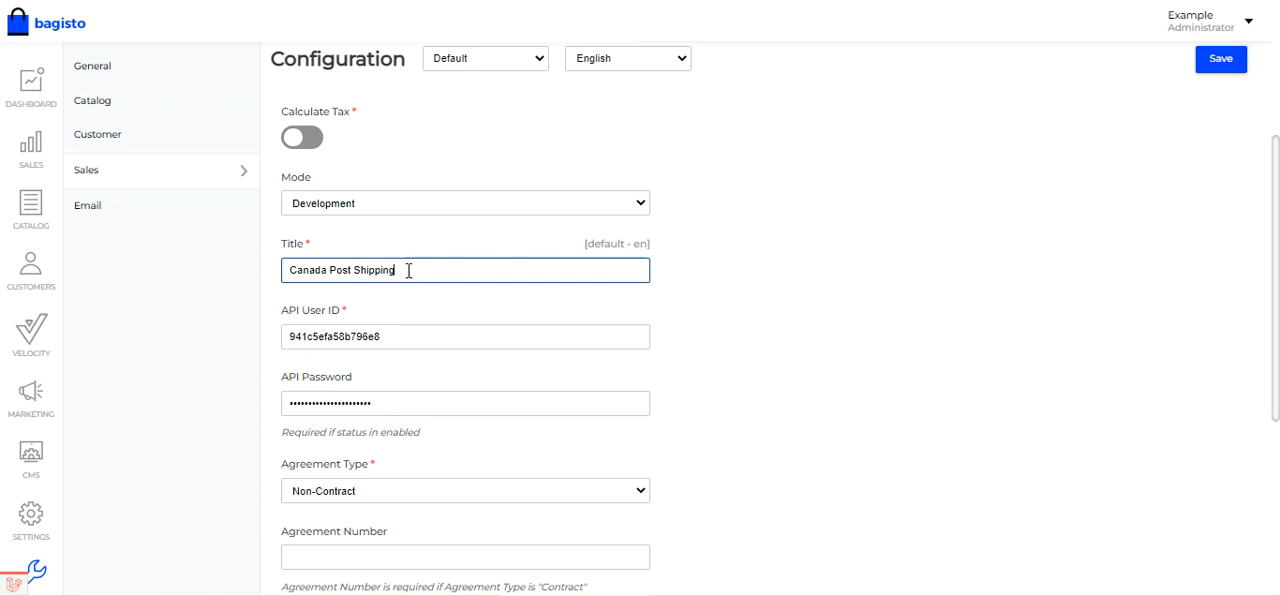
- Review the API User ID and API Password fields of the Canada Post method
scroll(356, 330, "down", 1)
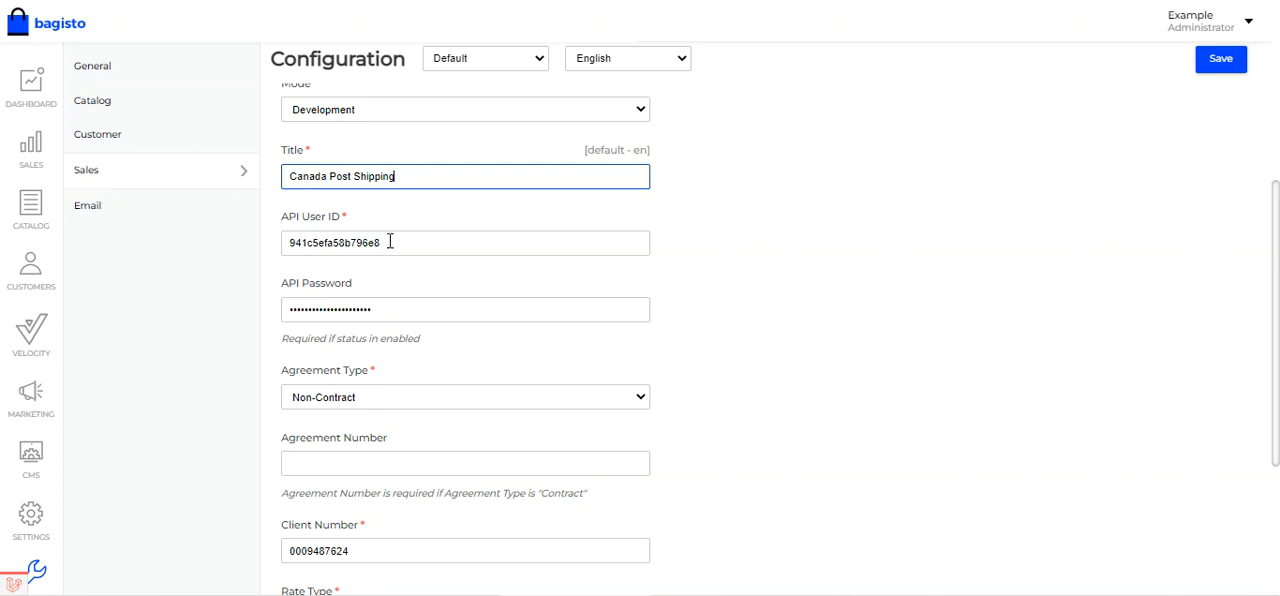
left_click_drag(389, 243, 286, 243)
left_click_drag(386, 307, 285, 309)
- Check the available Agreement Type options and the related Agreement Number field for Canada Post
scroll(365, 280, "down", 2)
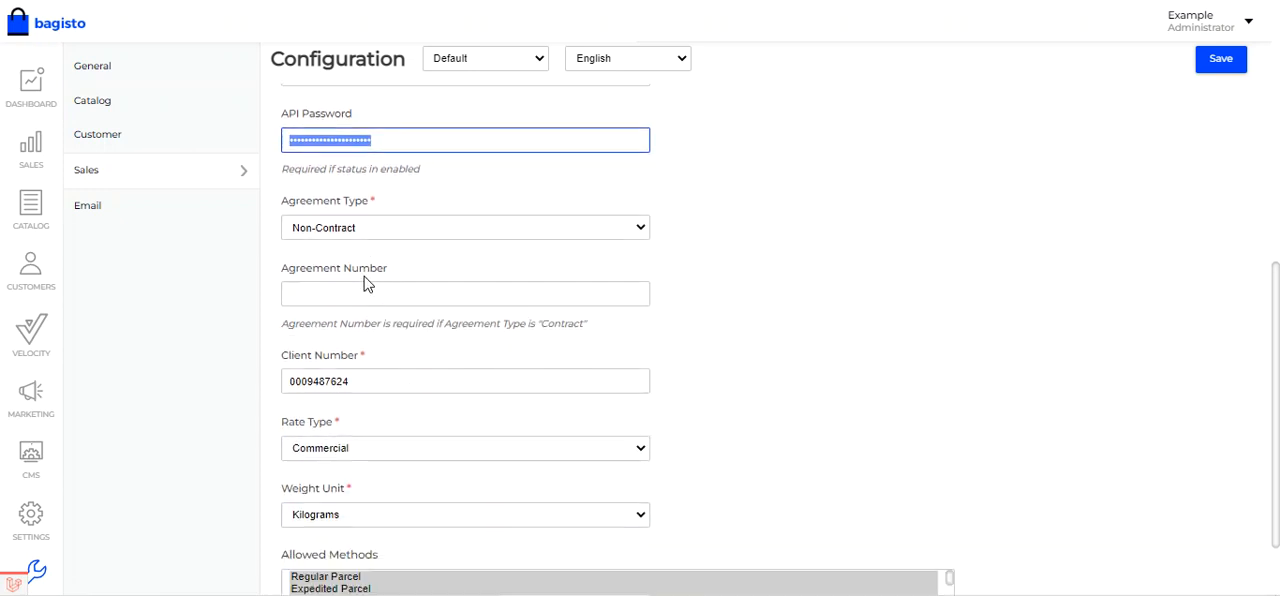
left_click(382, 212)
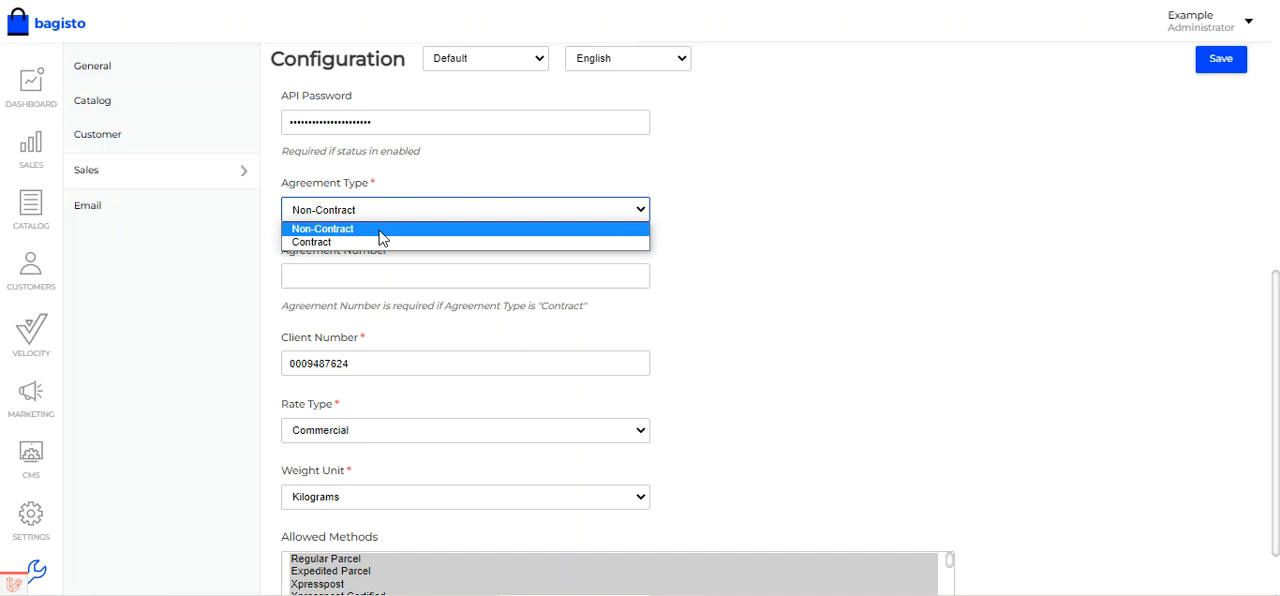
left_click(708, 240)
scroll(511, 286, "down", 1)
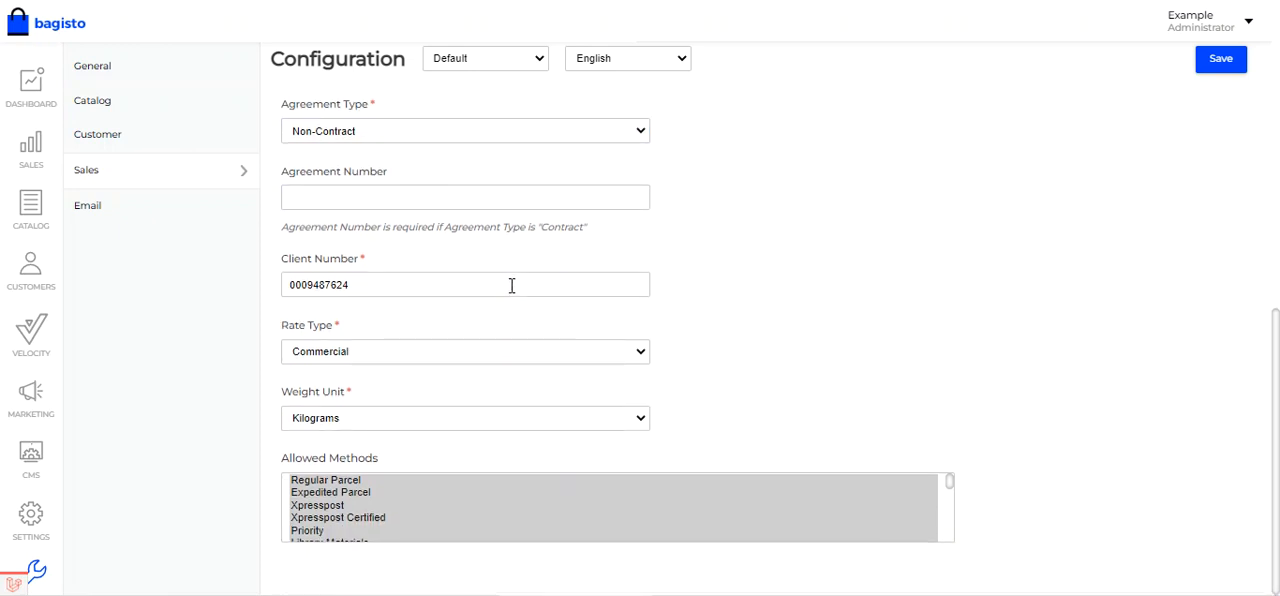
left_click(406, 140)
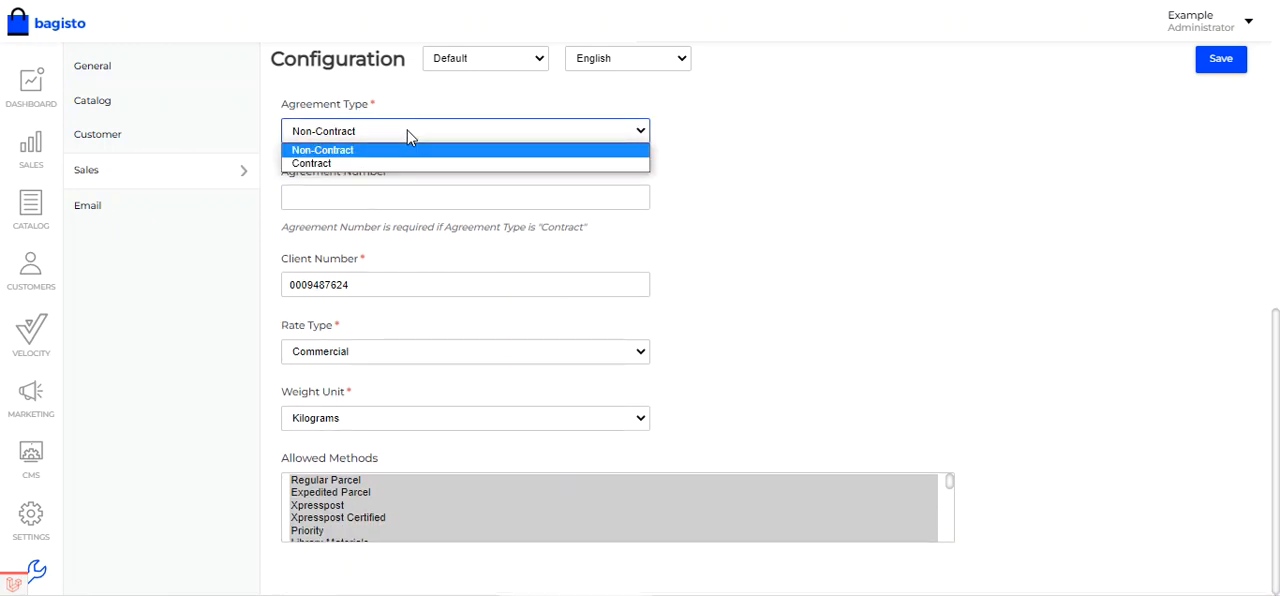
left_click(709, 214)
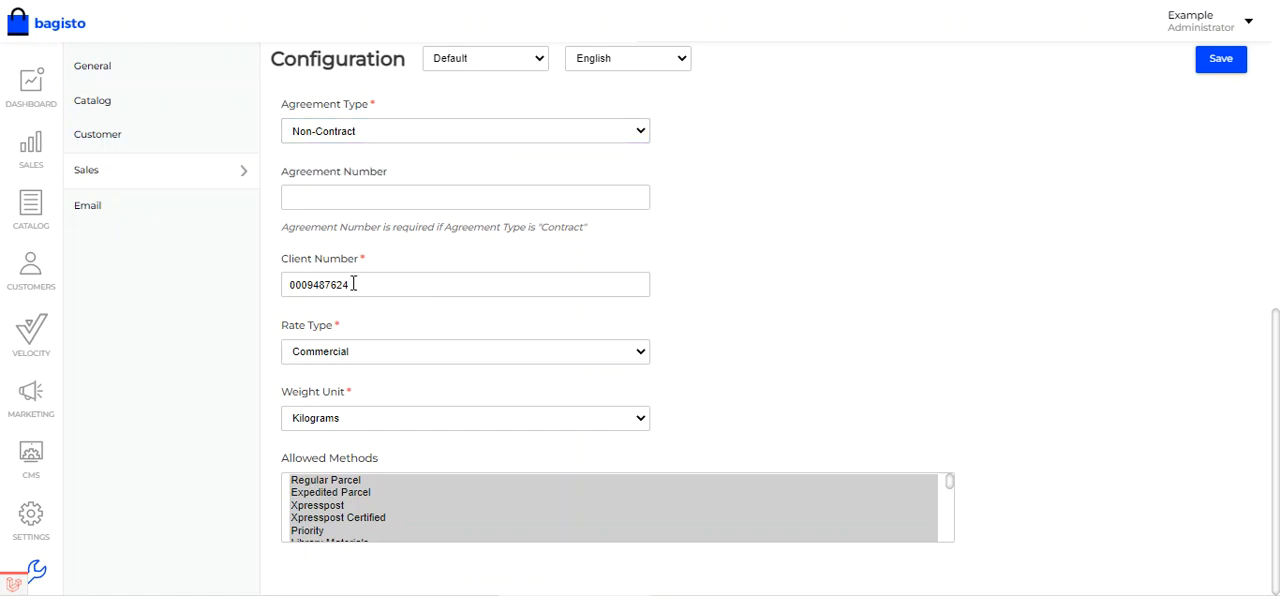
- Review the Client Number field and check the available Rate Type options
left_click_drag(284, 258, 363, 271)
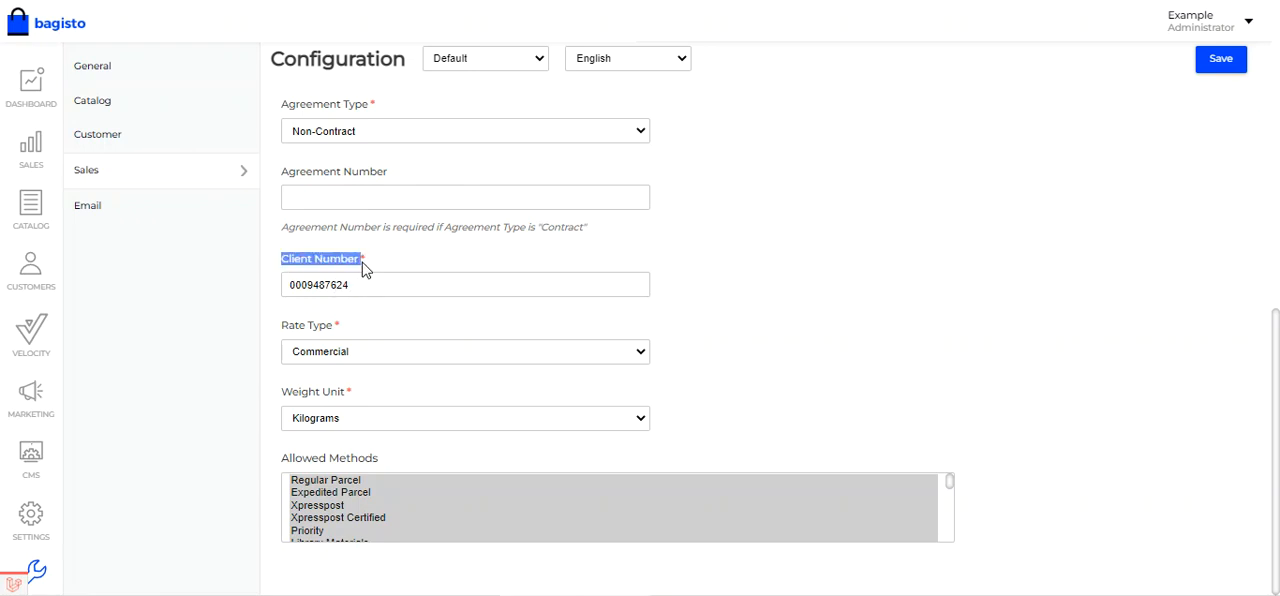
left_click(353, 289)
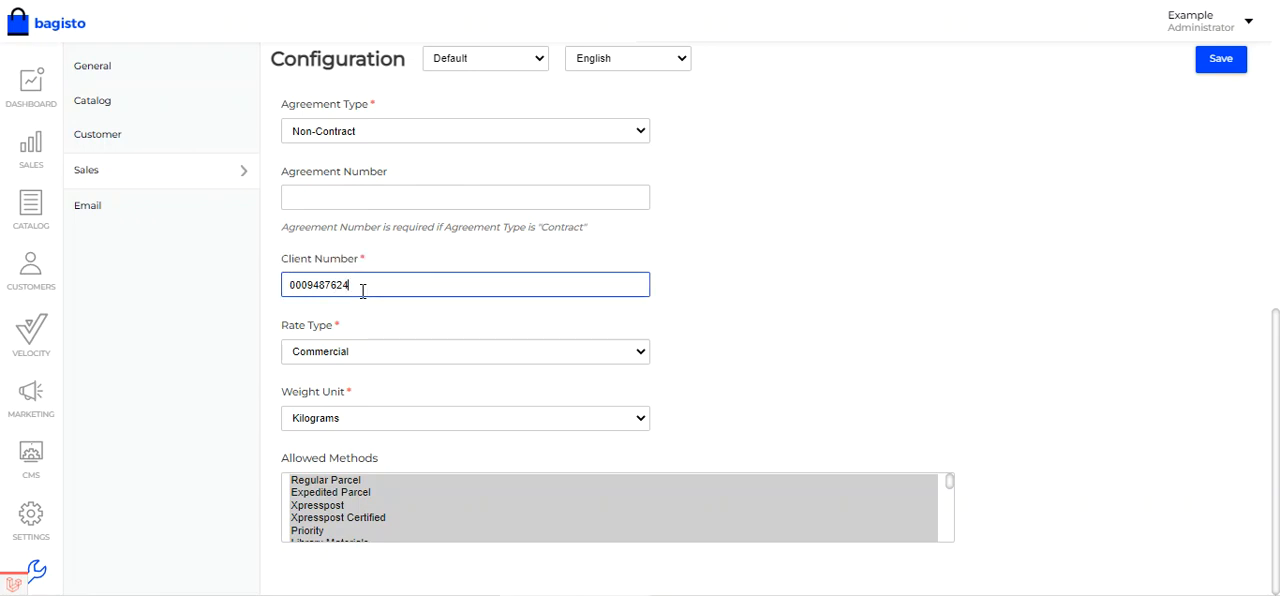
left_click(357, 356)
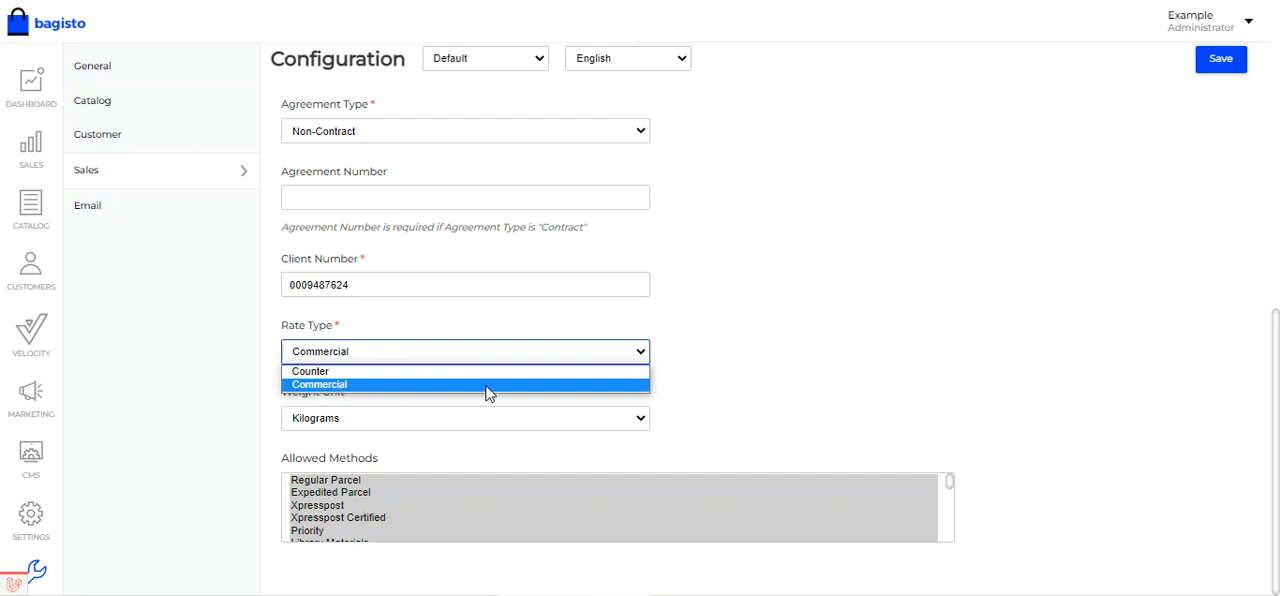
left_click(714, 375)
left_click(362, 358)
left_click(698, 378)
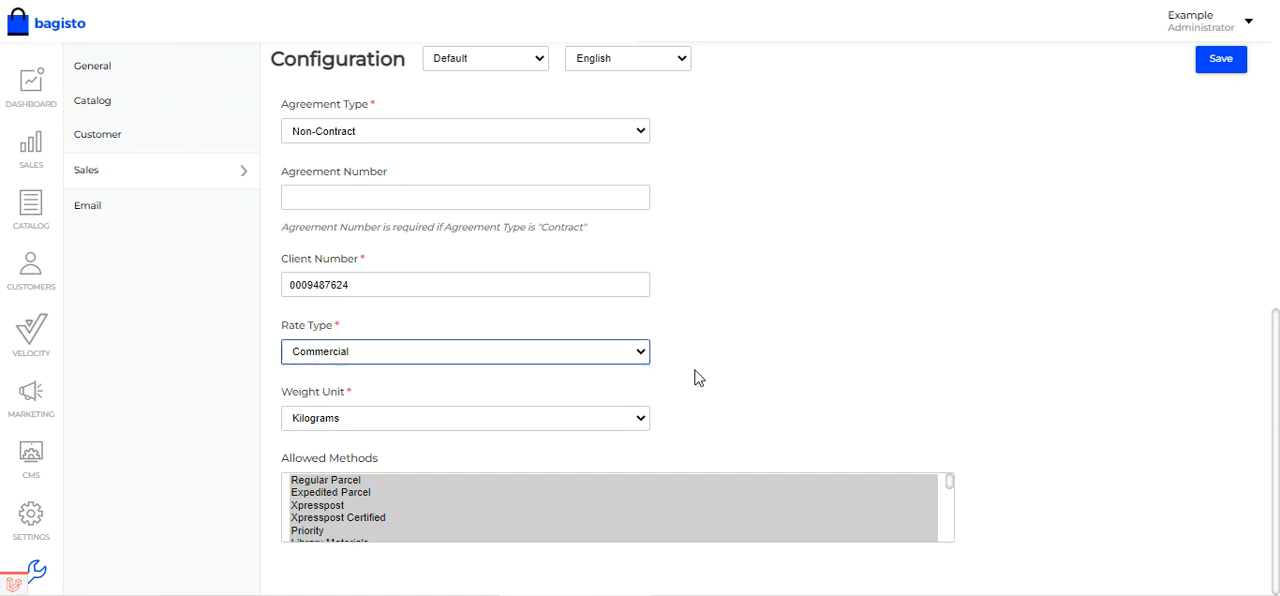
left_click(698, 378)
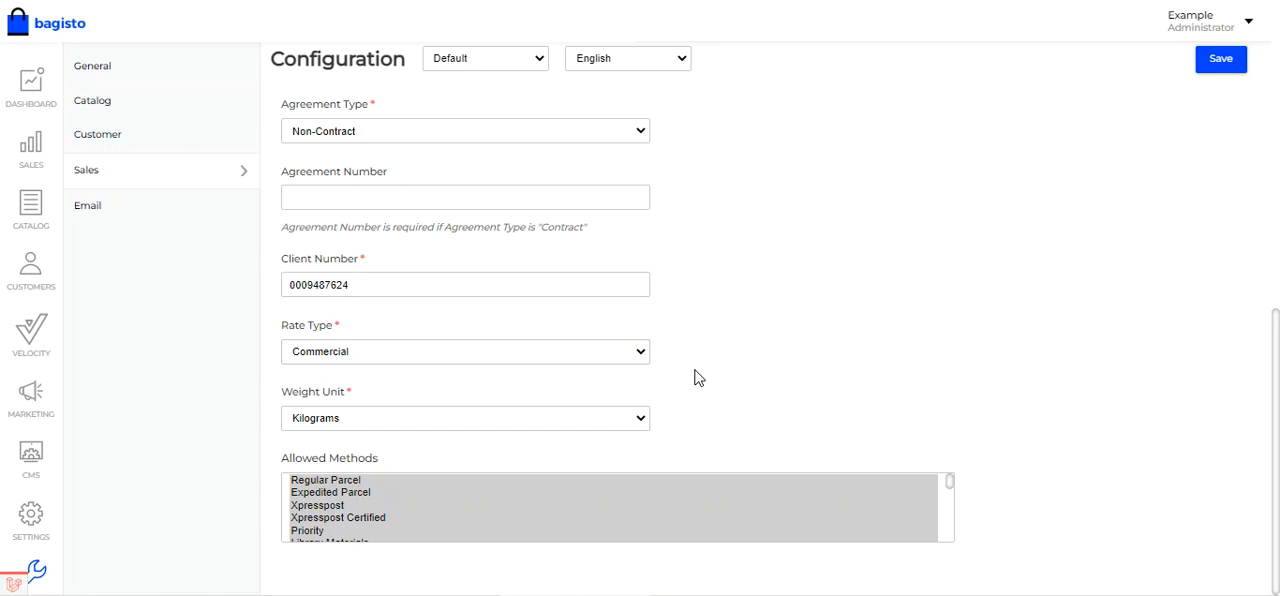
- Check the Weight Unit options and compare the Canada Post Allowed Methods with the shipping service shown on the customer's storefront order
left_click(365, 422)
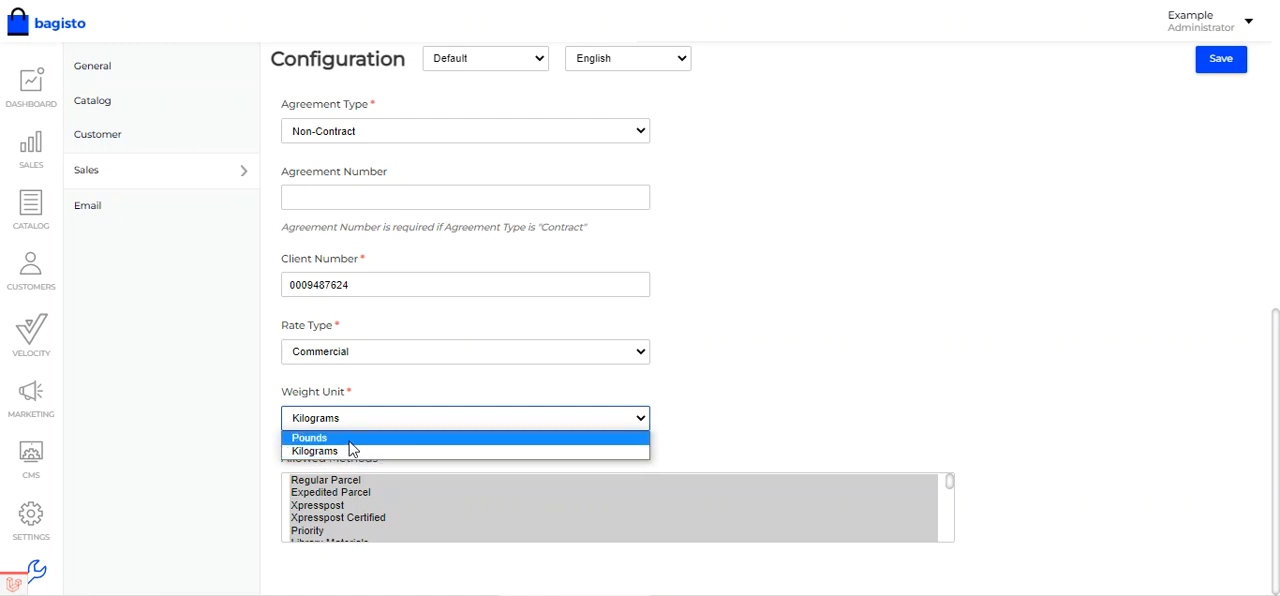
left_click(766, 422)
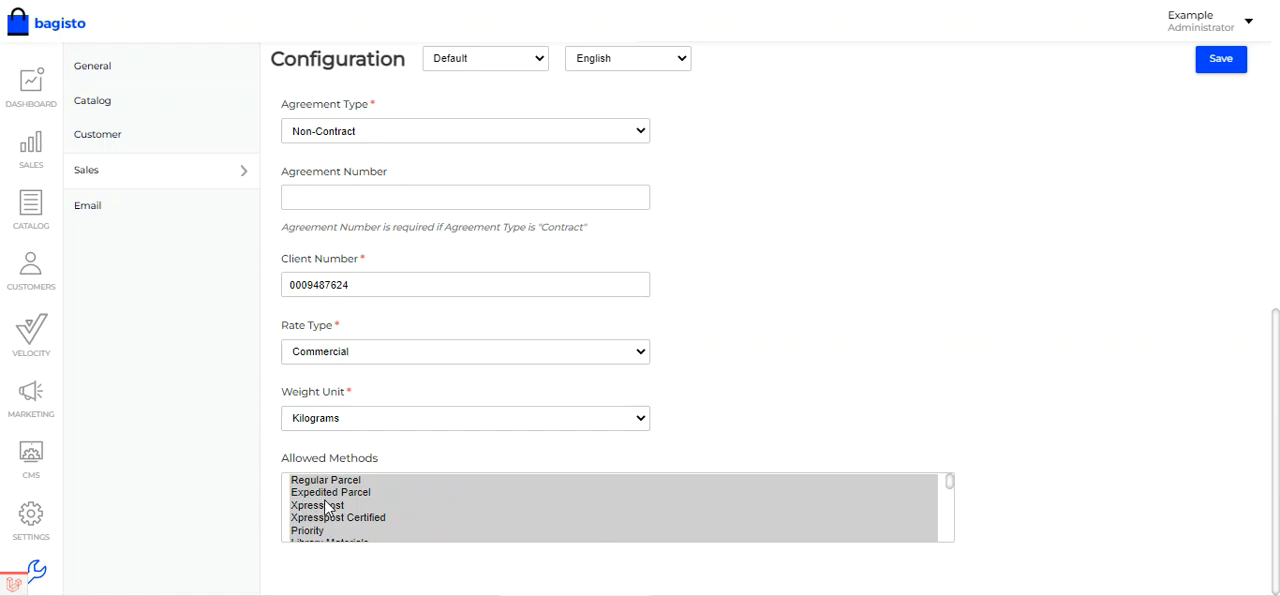
scroll(330, 508, "down", 3)
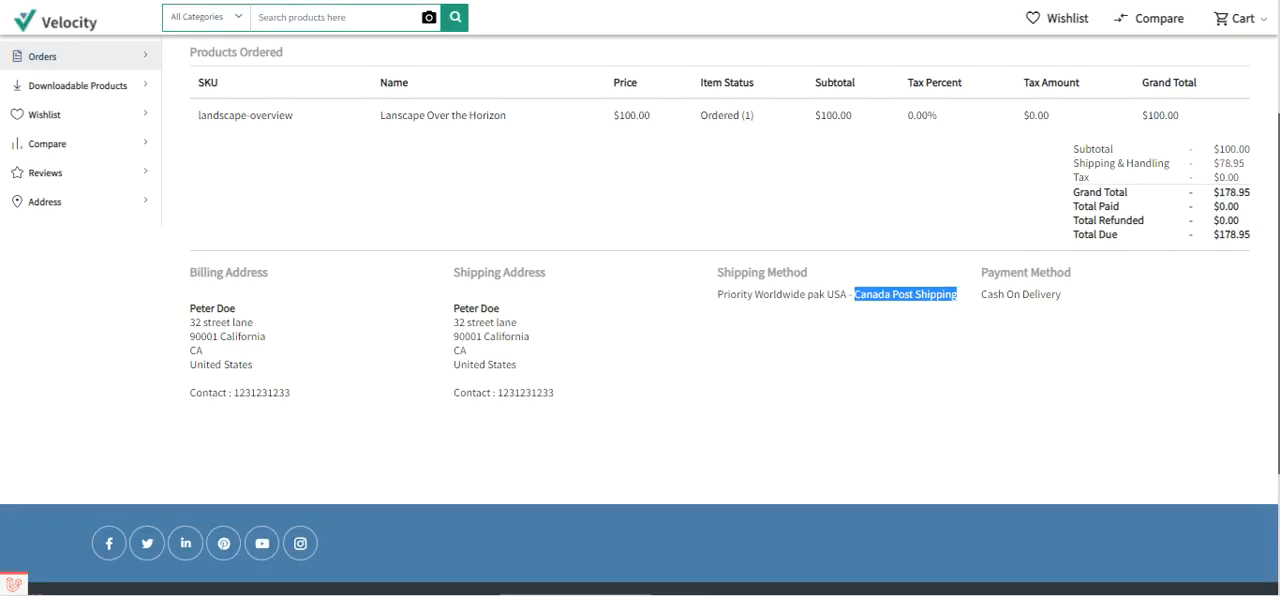
left_click_drag(720, 294, 845, 297)
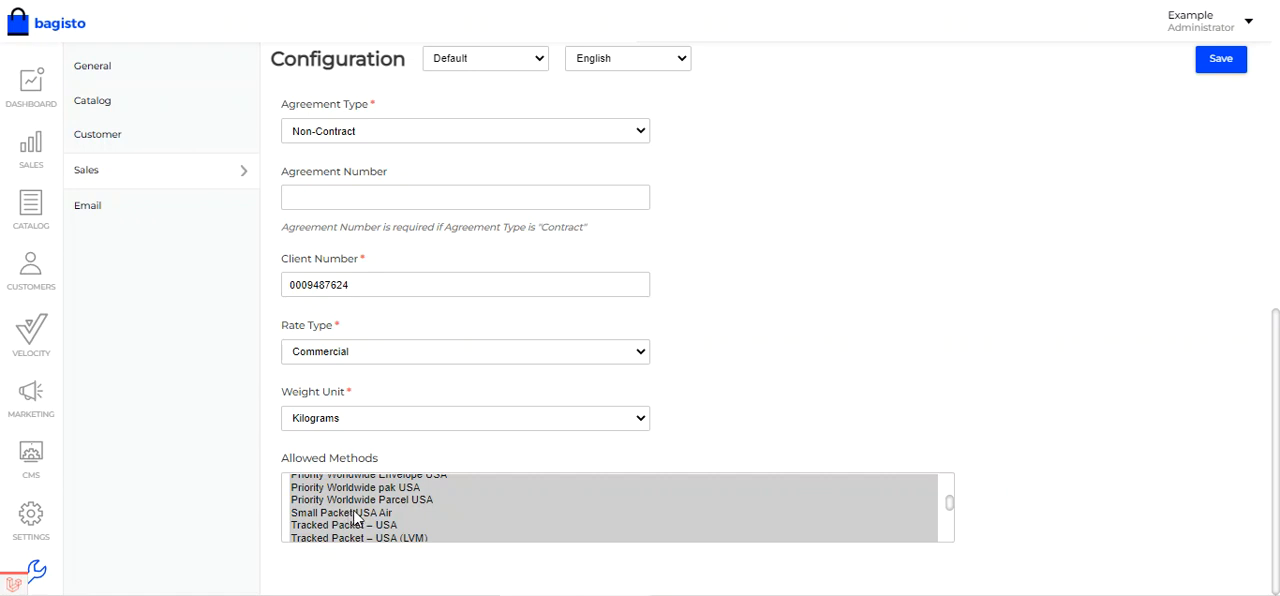
- Reselect every entry in the Canada Post Allowed Methods list and look through the full selection
left_click(353, 513)
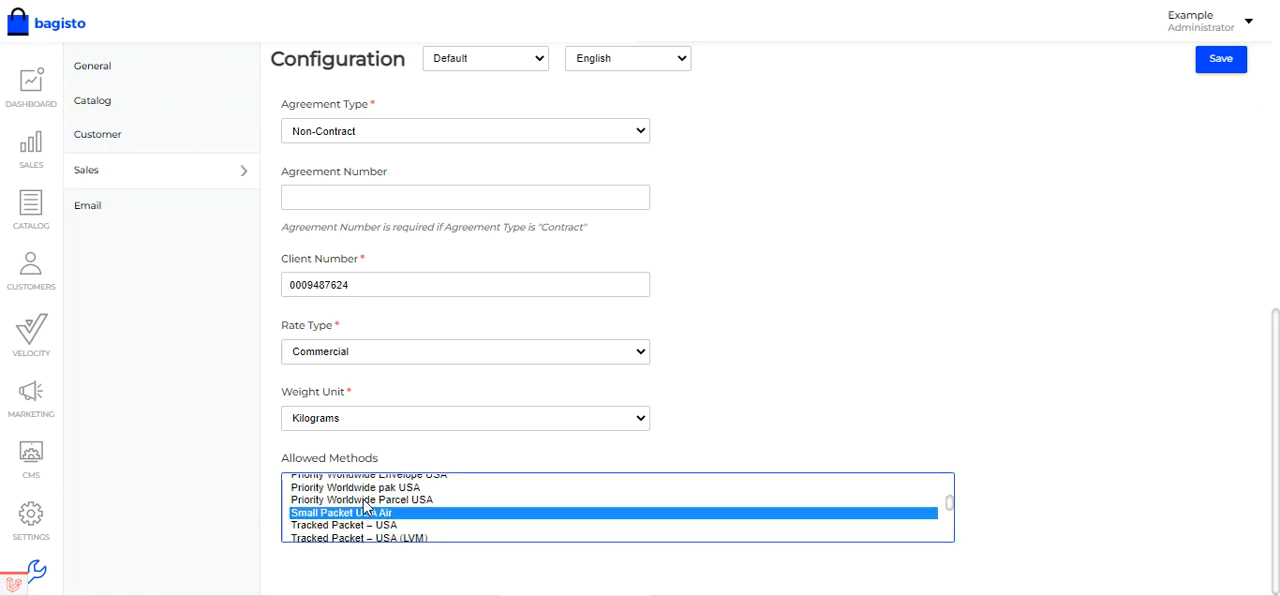
left_click(368, 500)
key("ctrl+a")
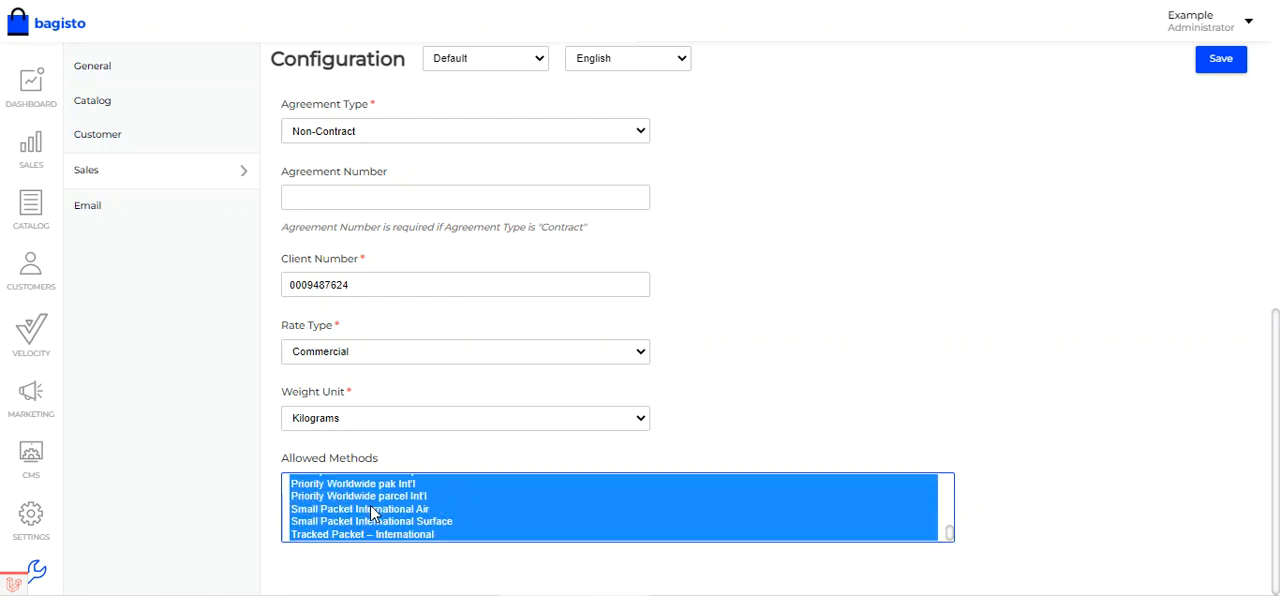
scroll(371, 512, "up", 10)
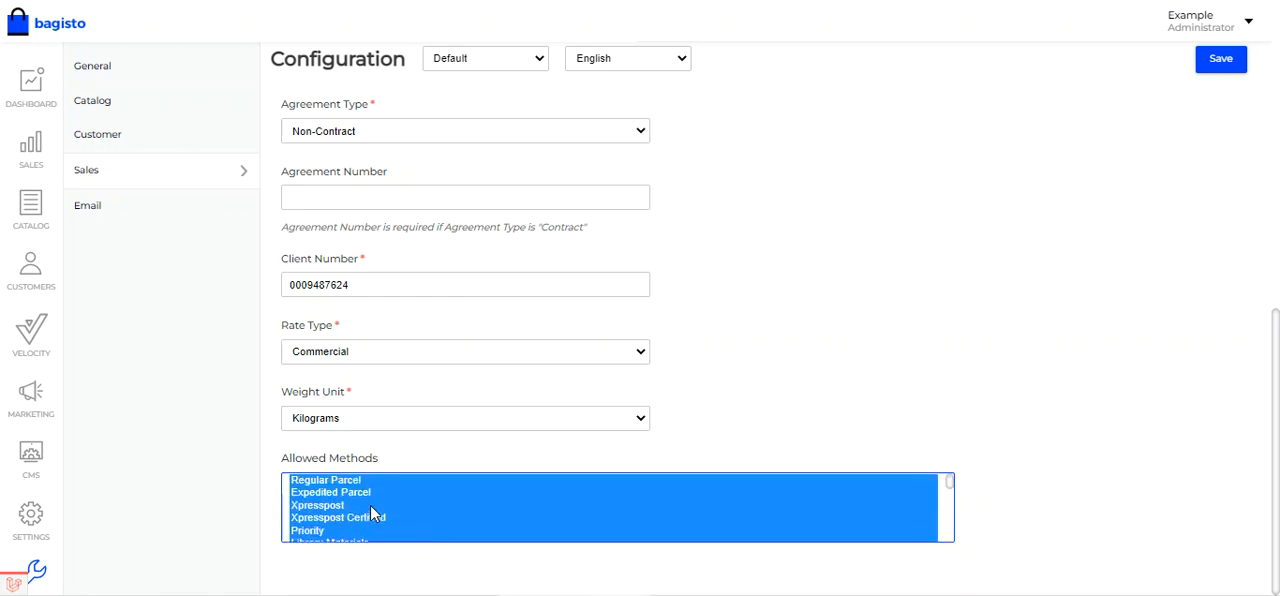
scroll(372, 512, "down", 10)
scroll(372, 512, "up", 10)
scroll(997, 342, "up", 3)
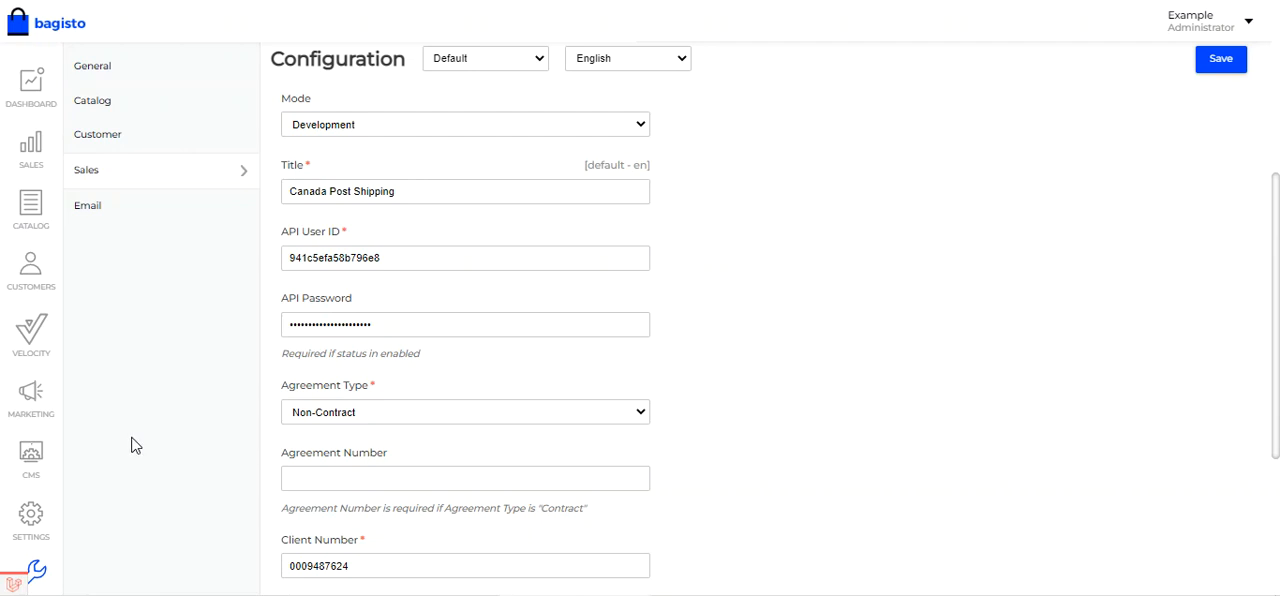
- Open the most recent order in the admin sales orders and review its shipping method and shipping price
left_click(37, 170)
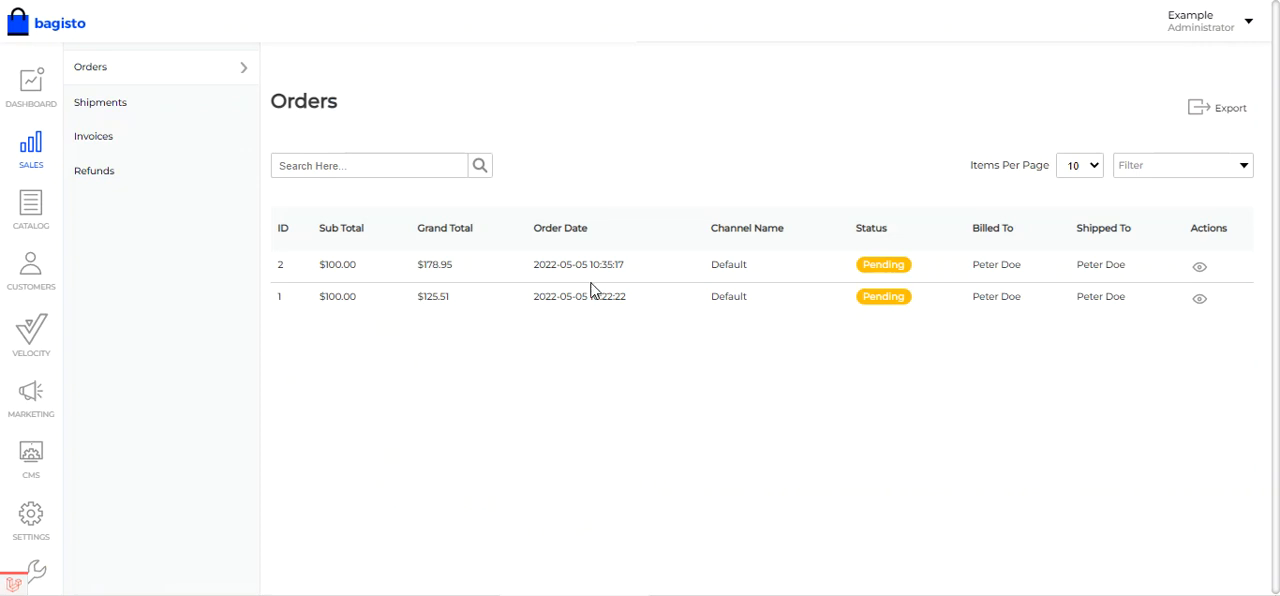
left_click(1203, 272)
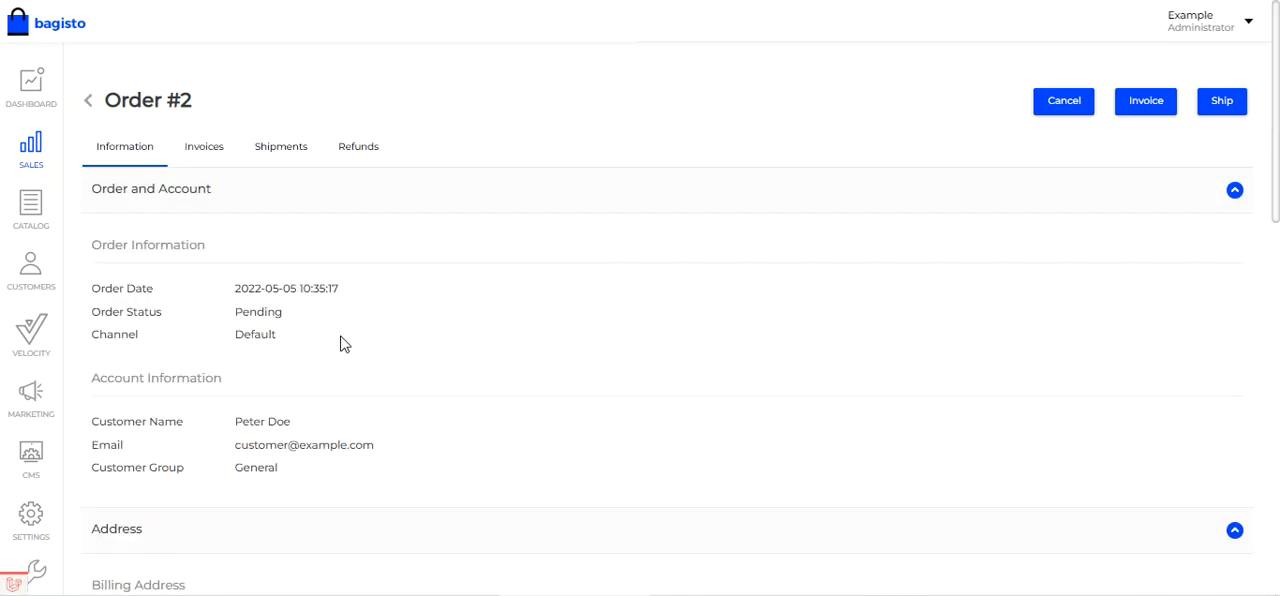
scroll(343, 344, "down", 8)
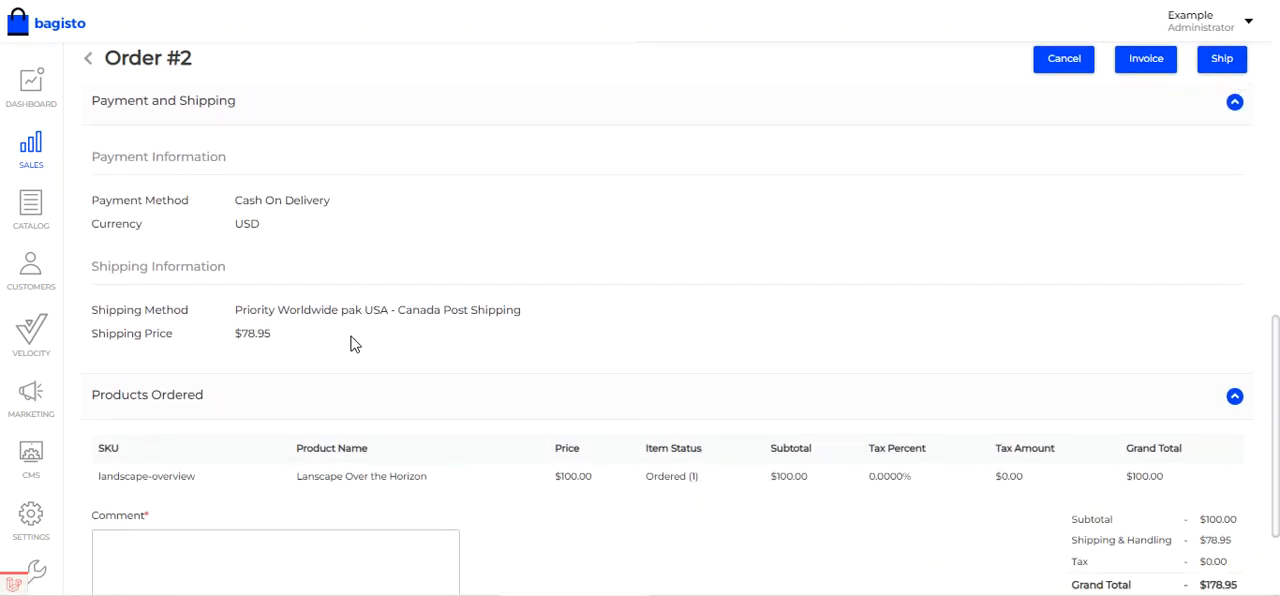
left_click_drag(119, 266, 209, 265)
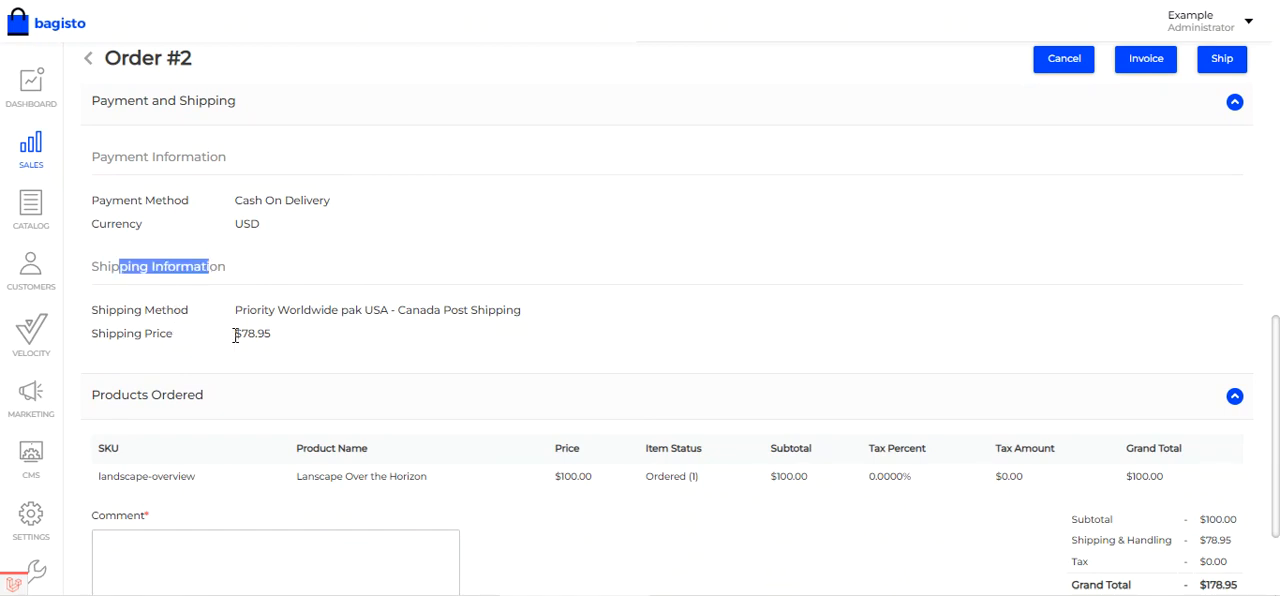
left_click_drag(236, 335, 274, 338)
left_click(284, 340)
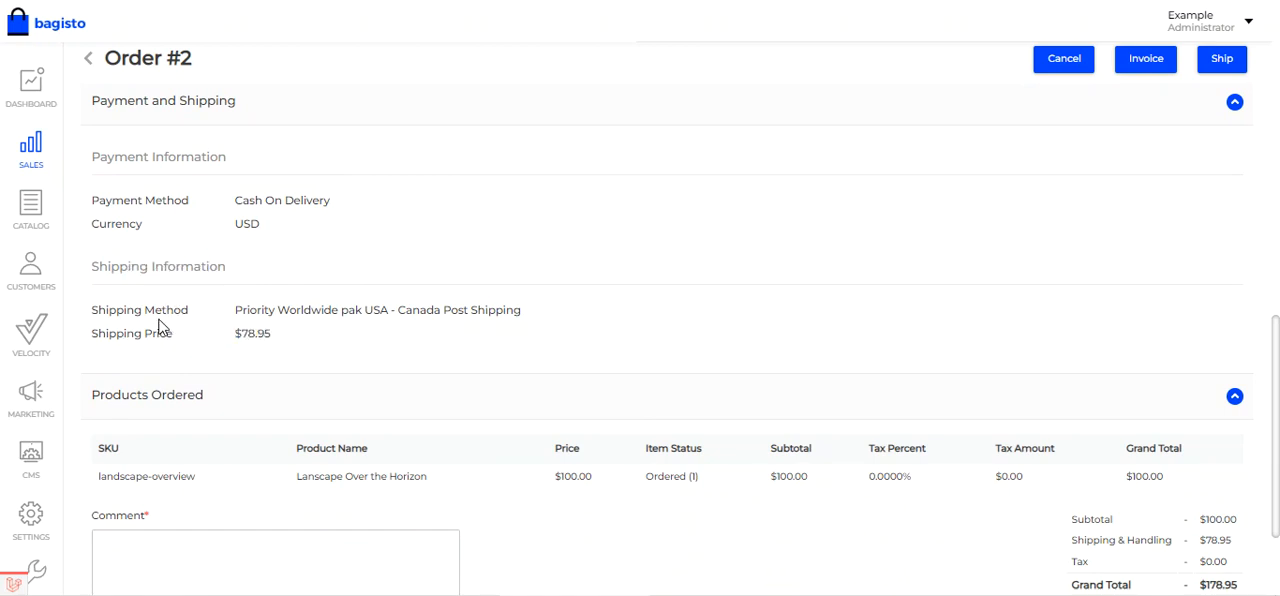
left_click_drag(236, 314, 386, 314)
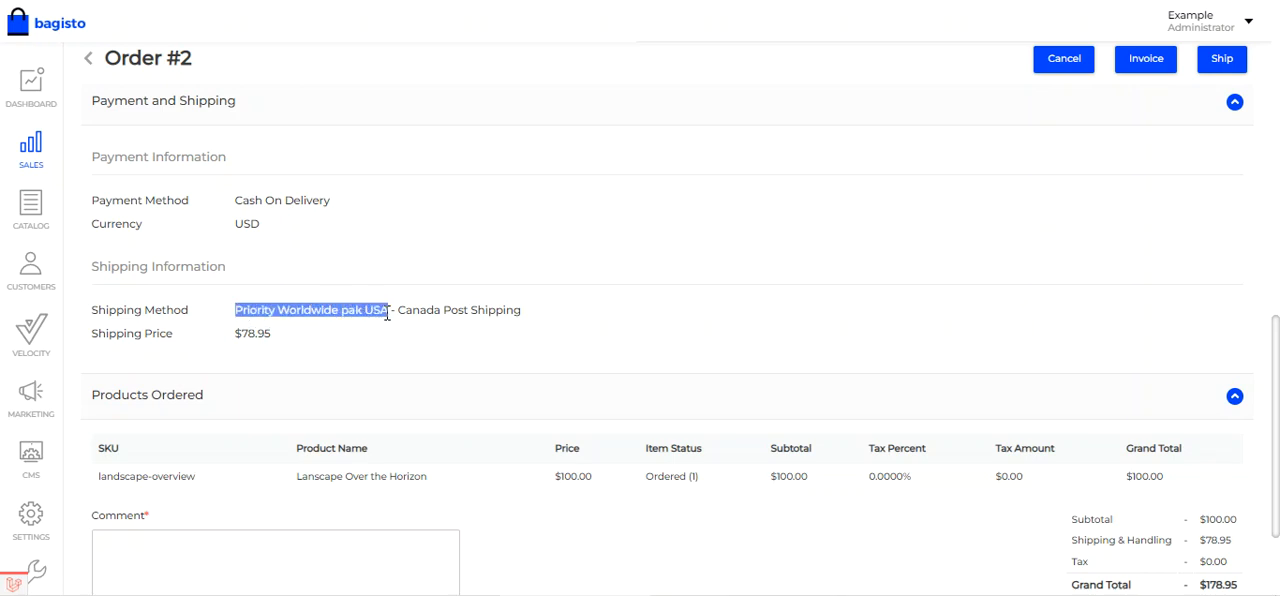
left_click_drag(395, 312, 524, 317)
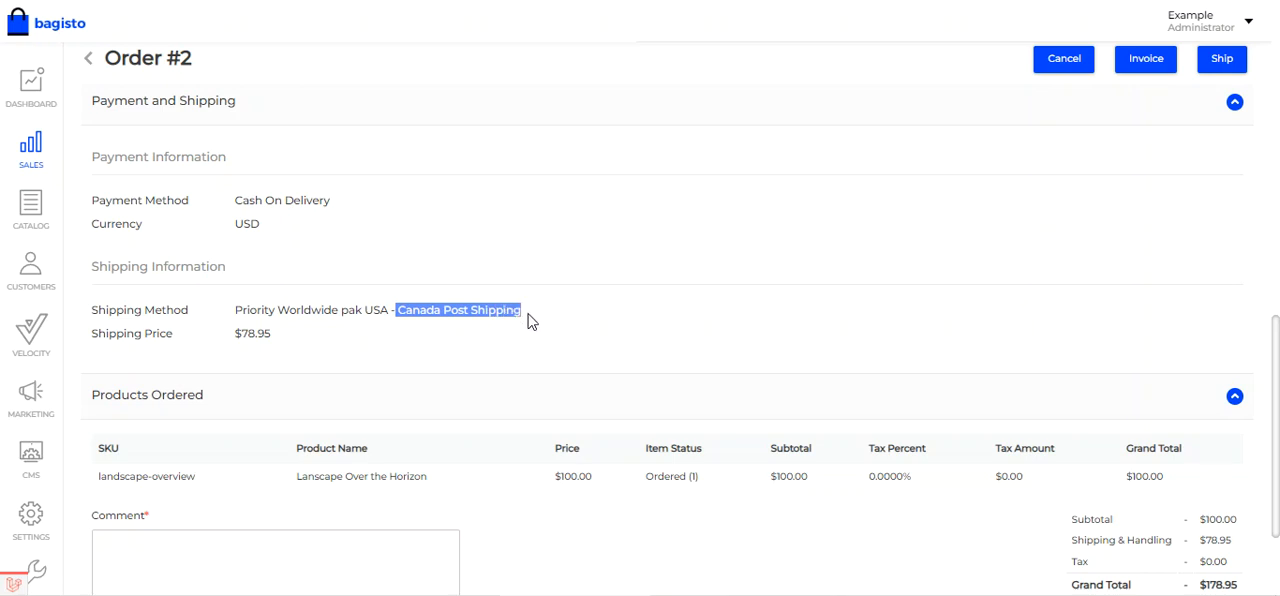
- Create and save an invoice for the open order
scroll(560, 315, "up", 2)
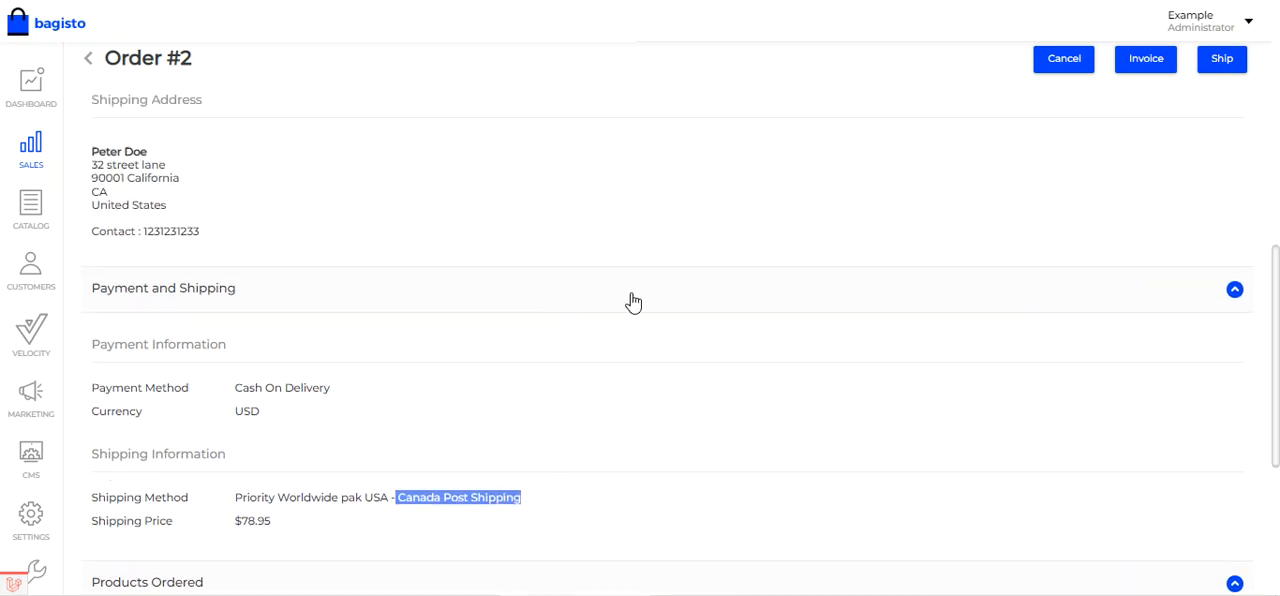
left_click(1147, 62)
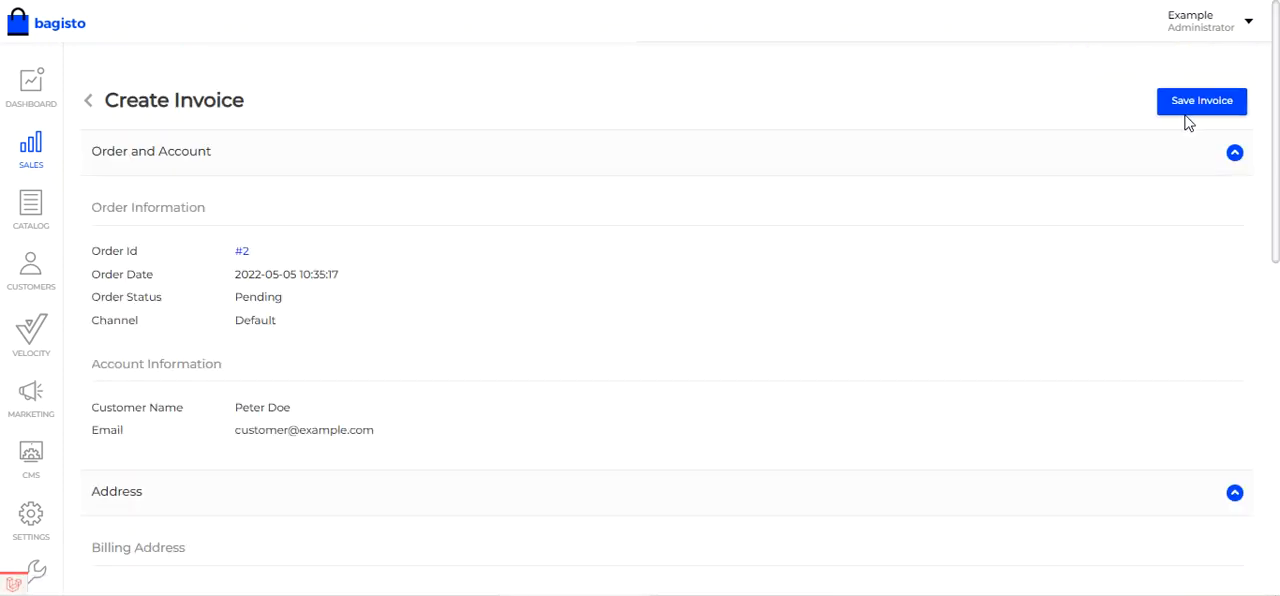
left_click(1205, 110)
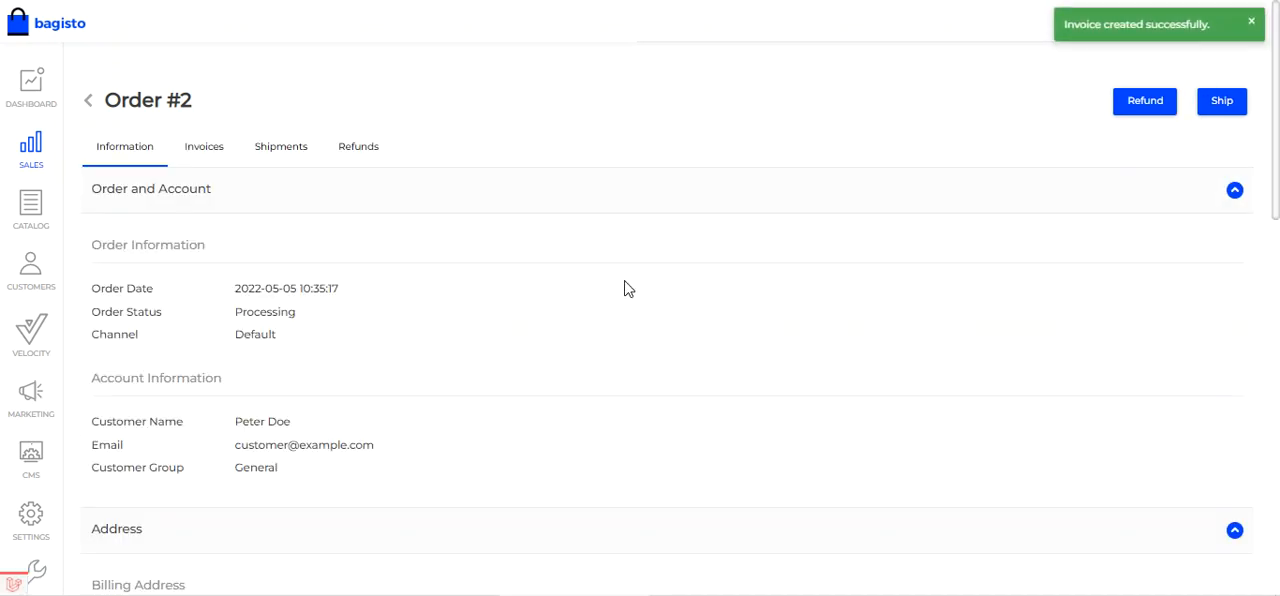
- Open the order's invoice and review its addresses, ordered product and totals
left_click(213, 149)
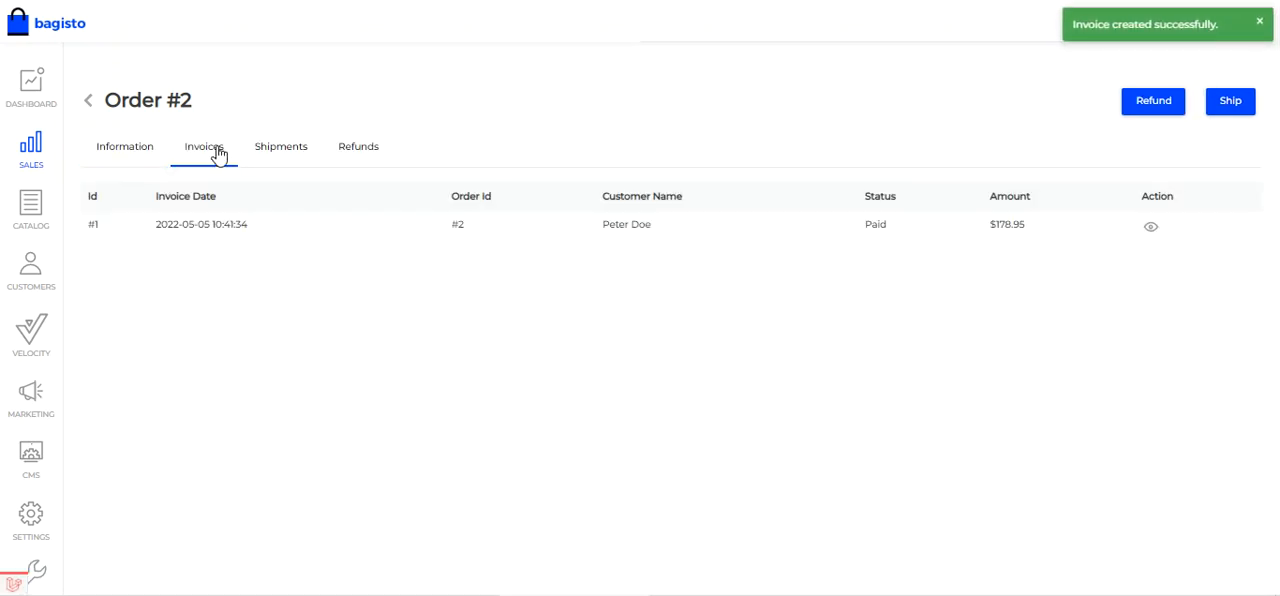
left_click(1151, 230)
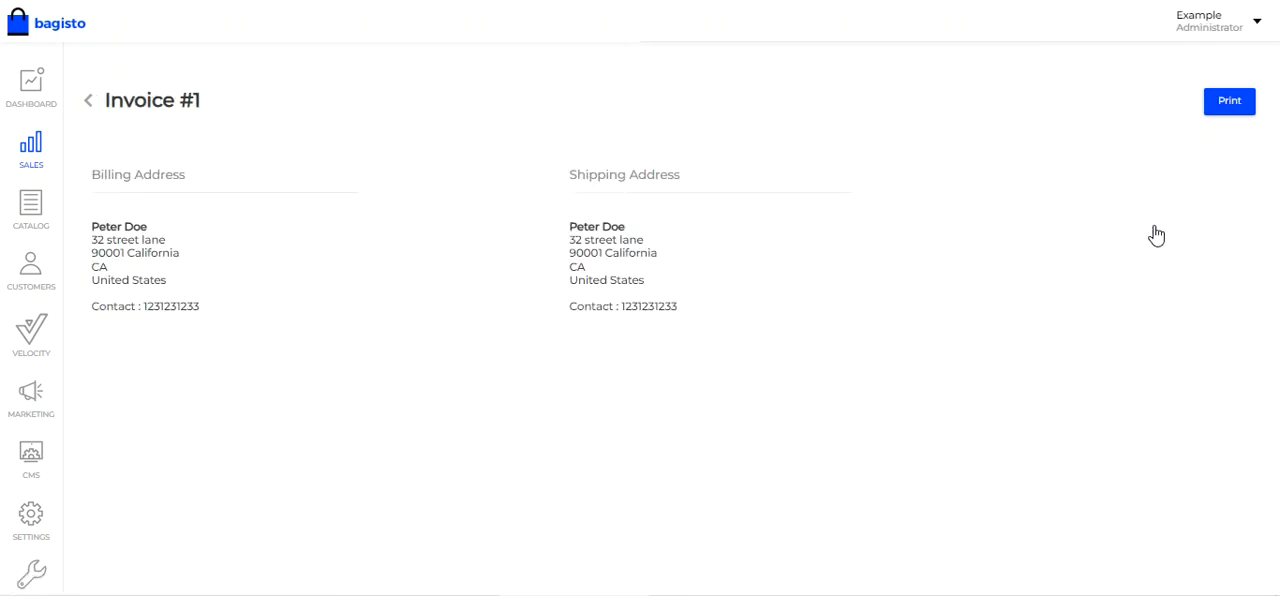
scroll(717, 313, "down", 4)
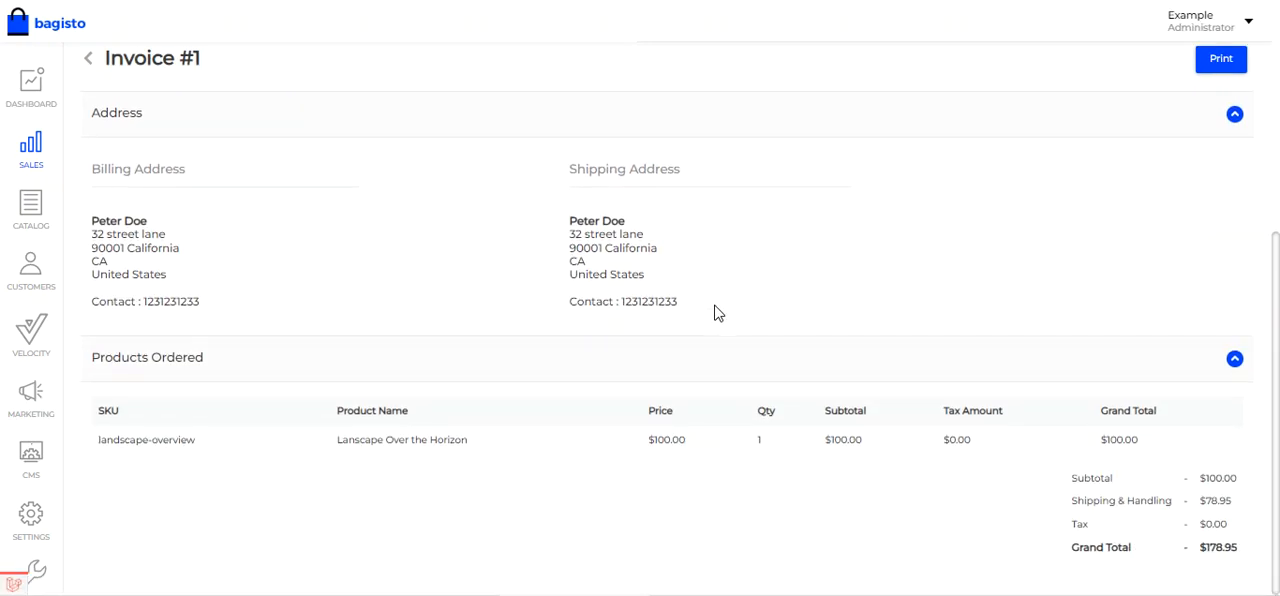
scroll(717, 313, "up", 4)
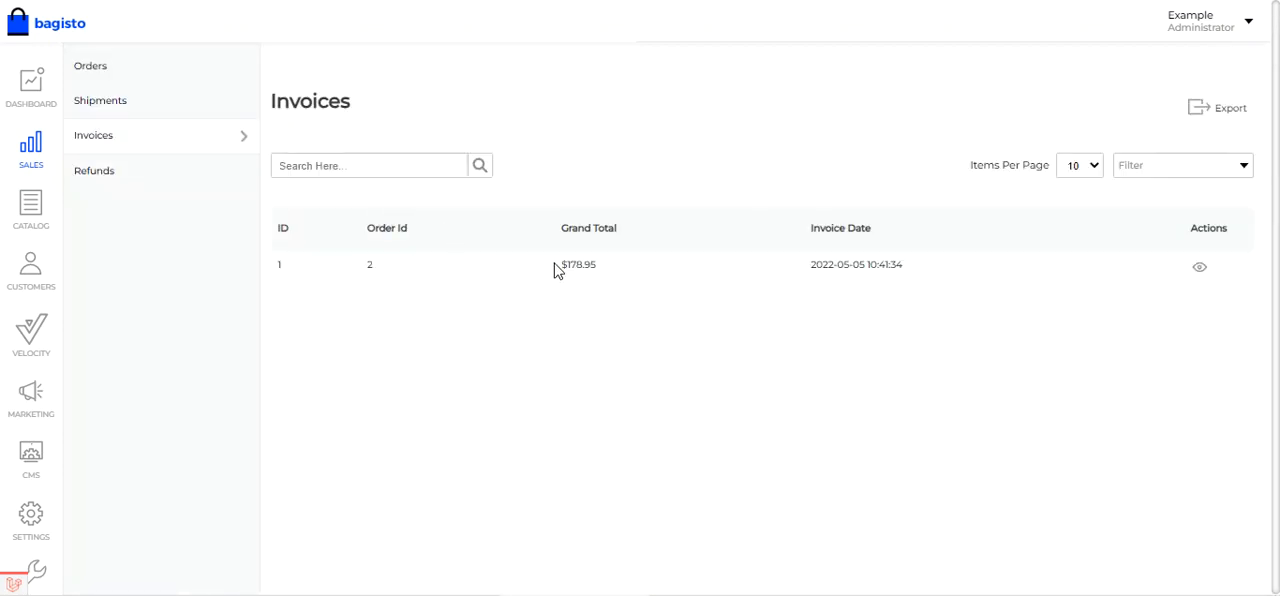
- Reopen the most recent order from the orders list and check its shipment and invoice records
left_click(118, 78)
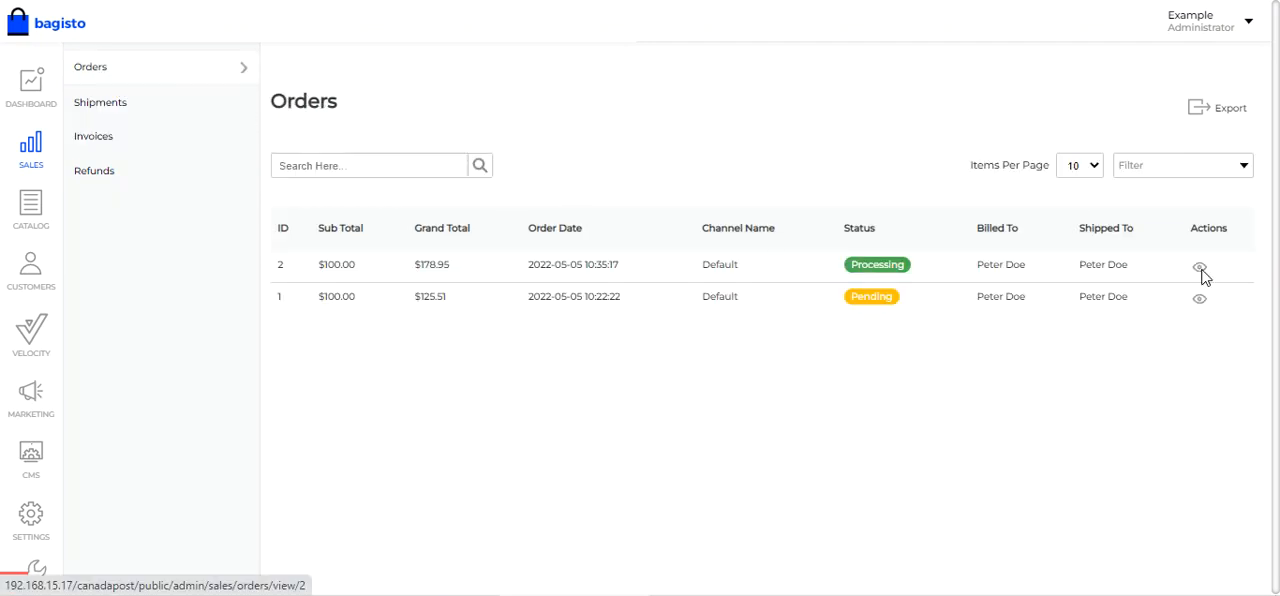
left_click(1201, 270)
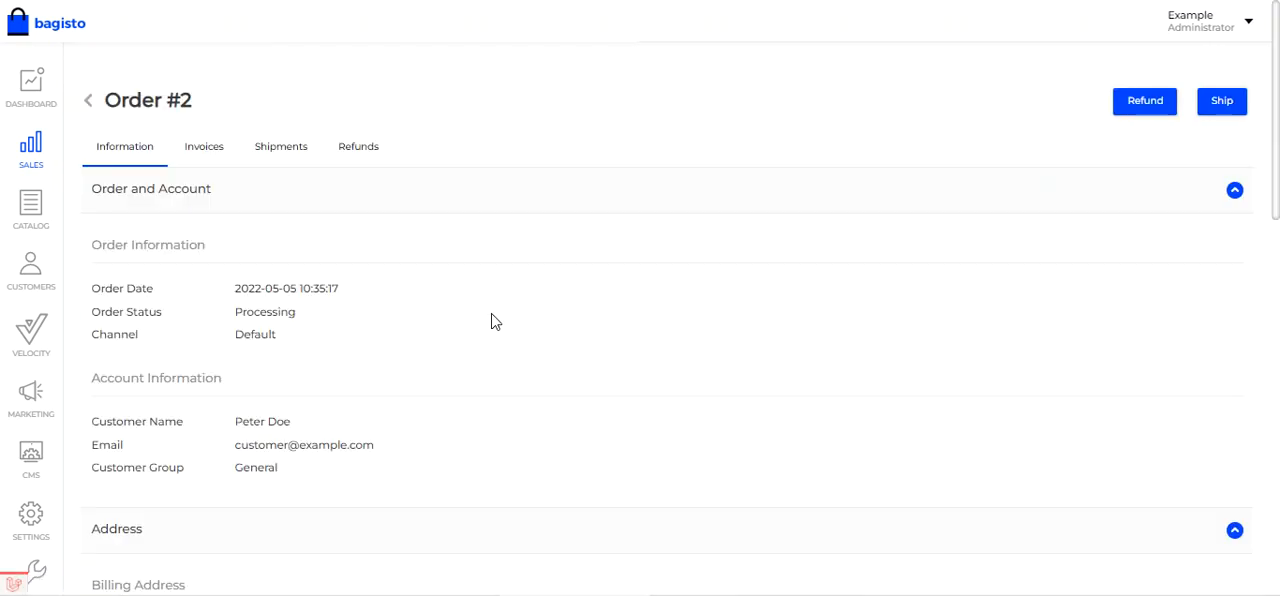
left_click(279, 157)
left_click(216, 152)
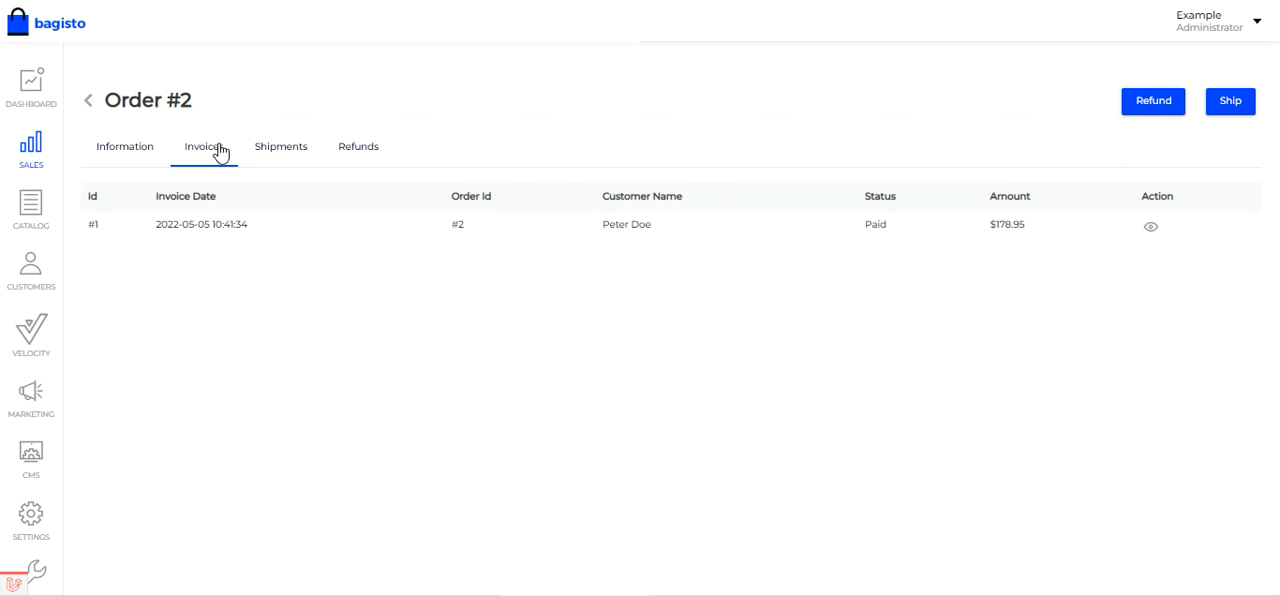
- Start a shipment for the order and set its Carrier Title to "Canada Post Shipping Method"
left_click(1232, 102)
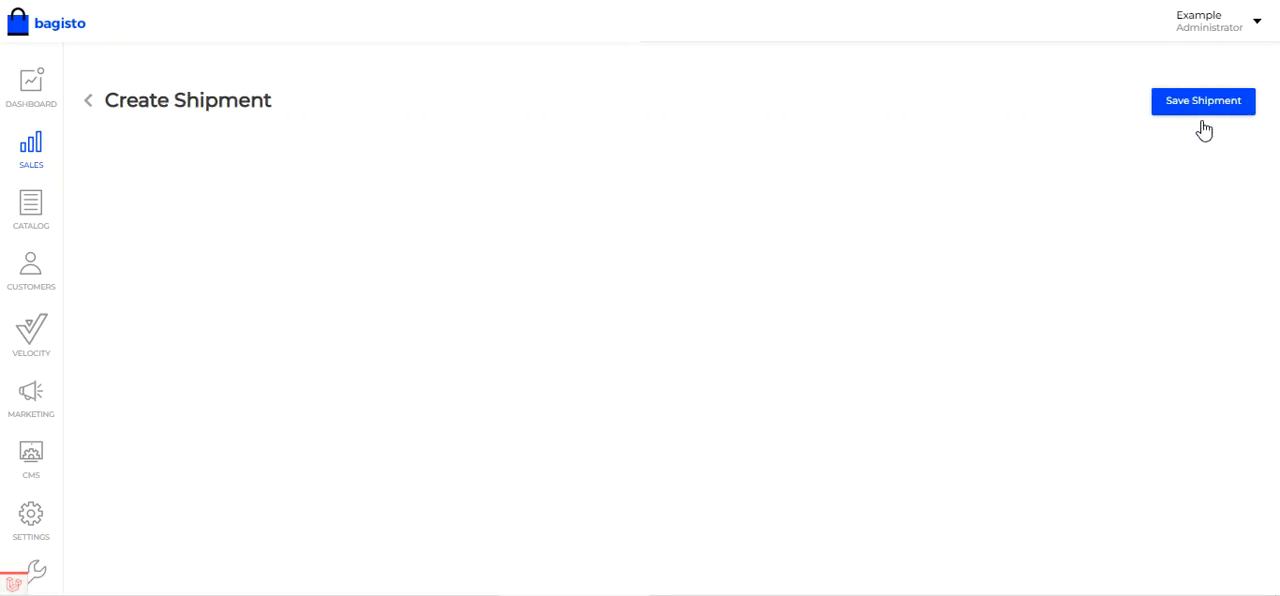
scroll(675, 277, "down", 3)
scroll(675, 277, "down", 7)
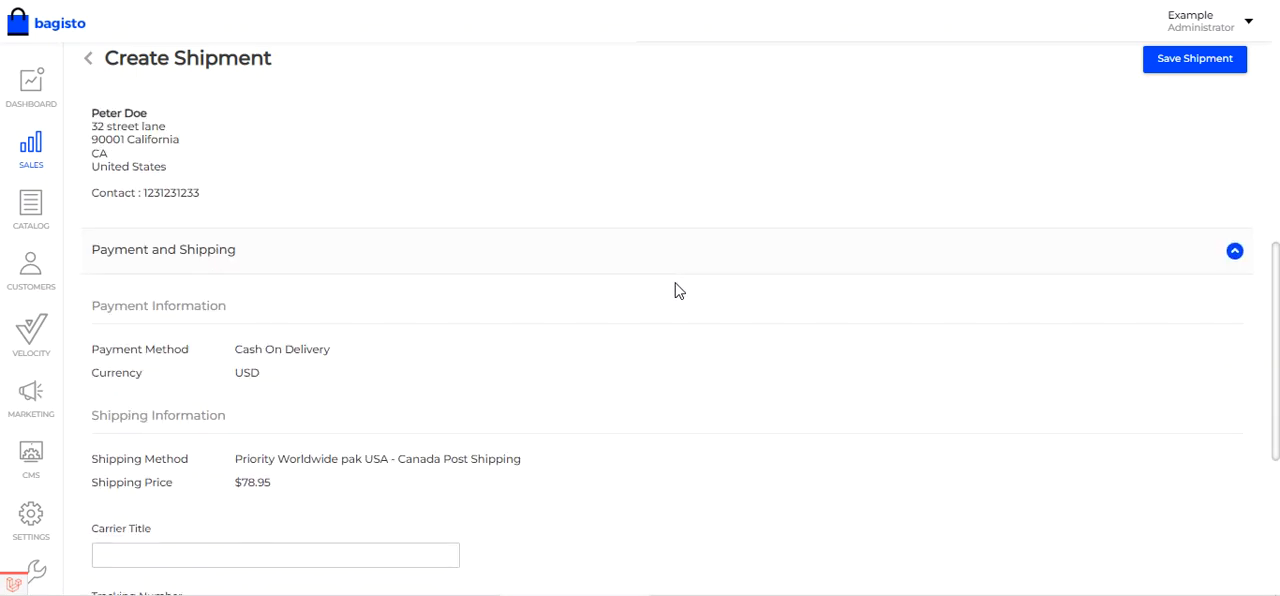
left_click(131, 191)
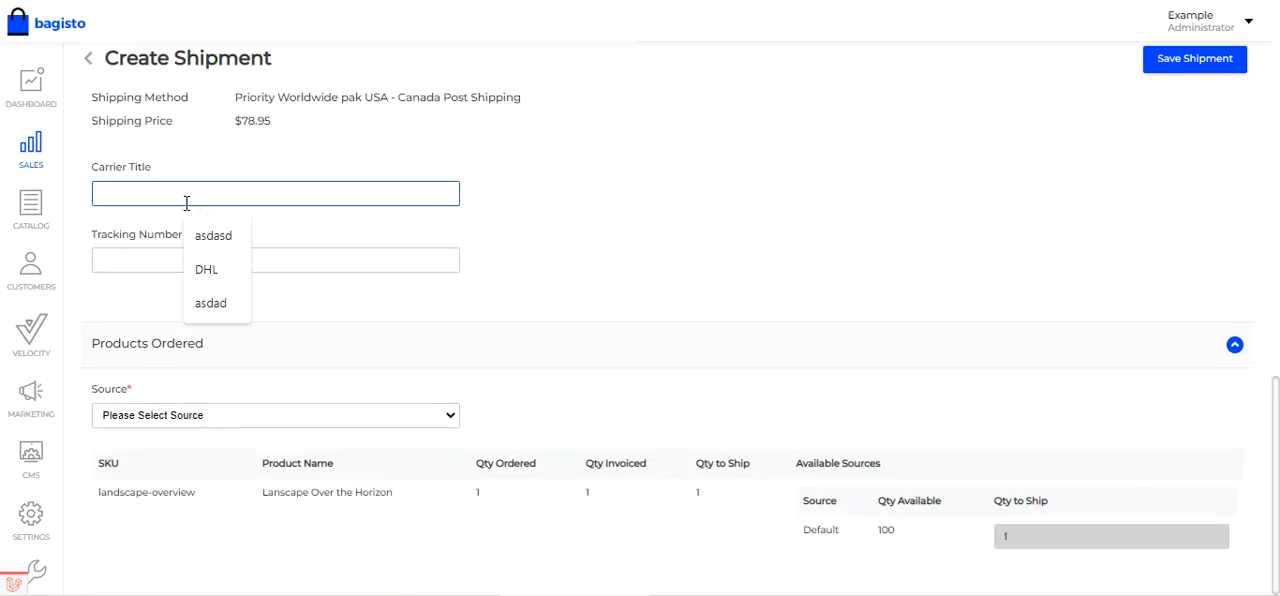
type("Canada Post Shipping Method")
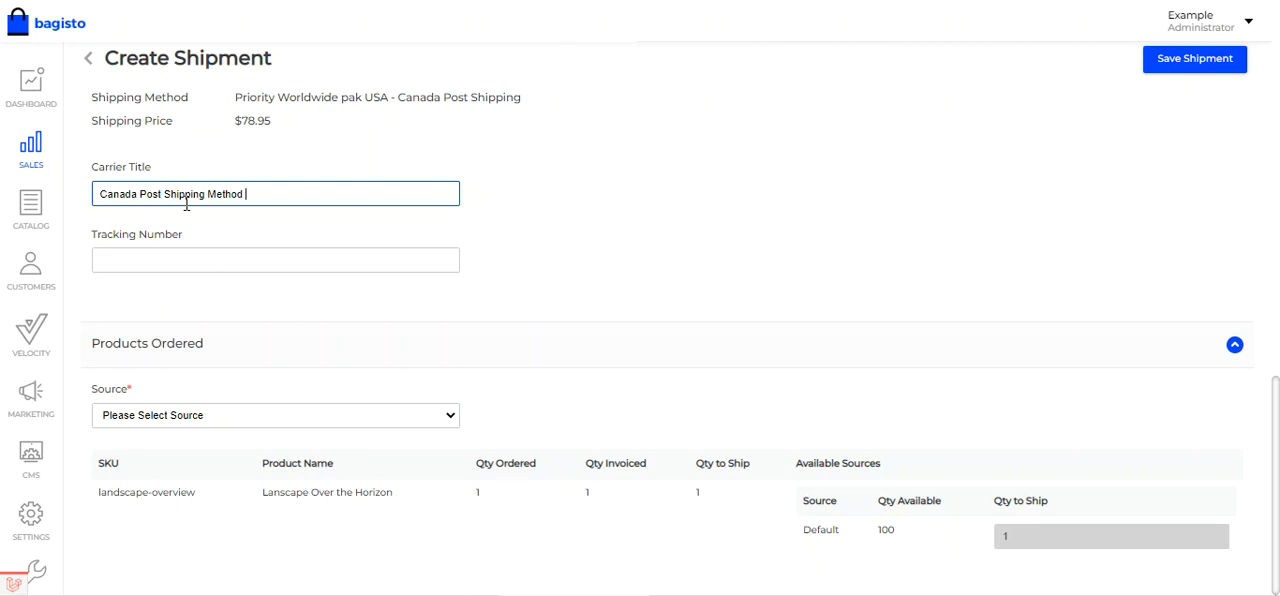
- Fill in the shipment's tracking number from the saved suggestions and choose Default as the source
left_click(152, 256)
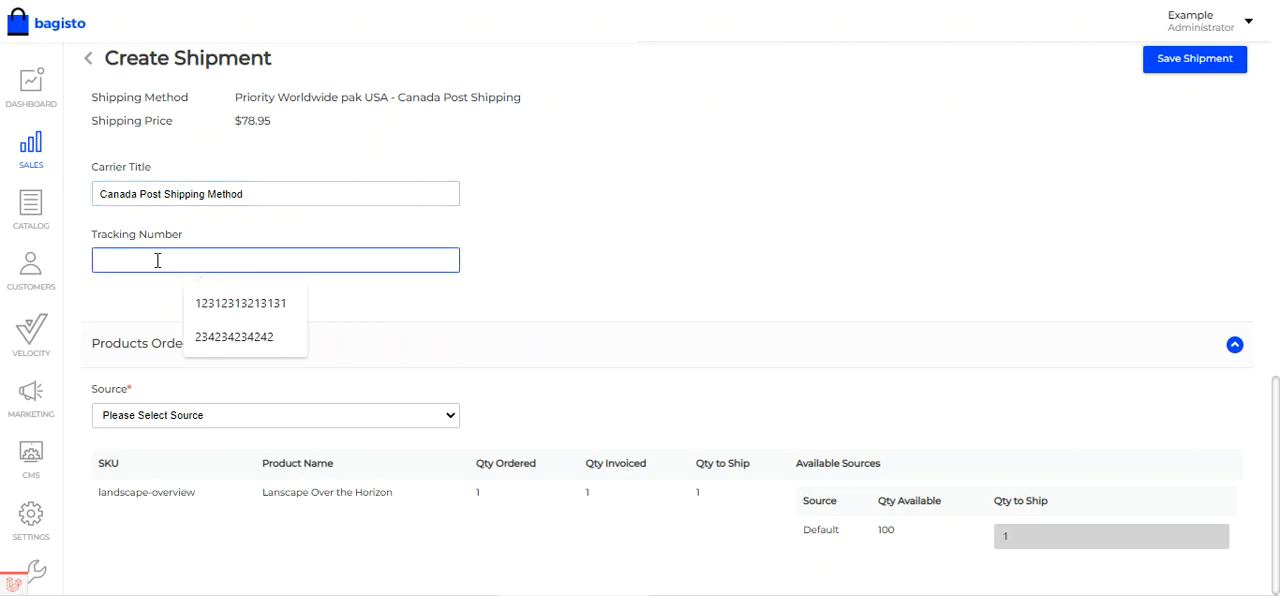
left_click(266, 306)
left_click(437, 422)
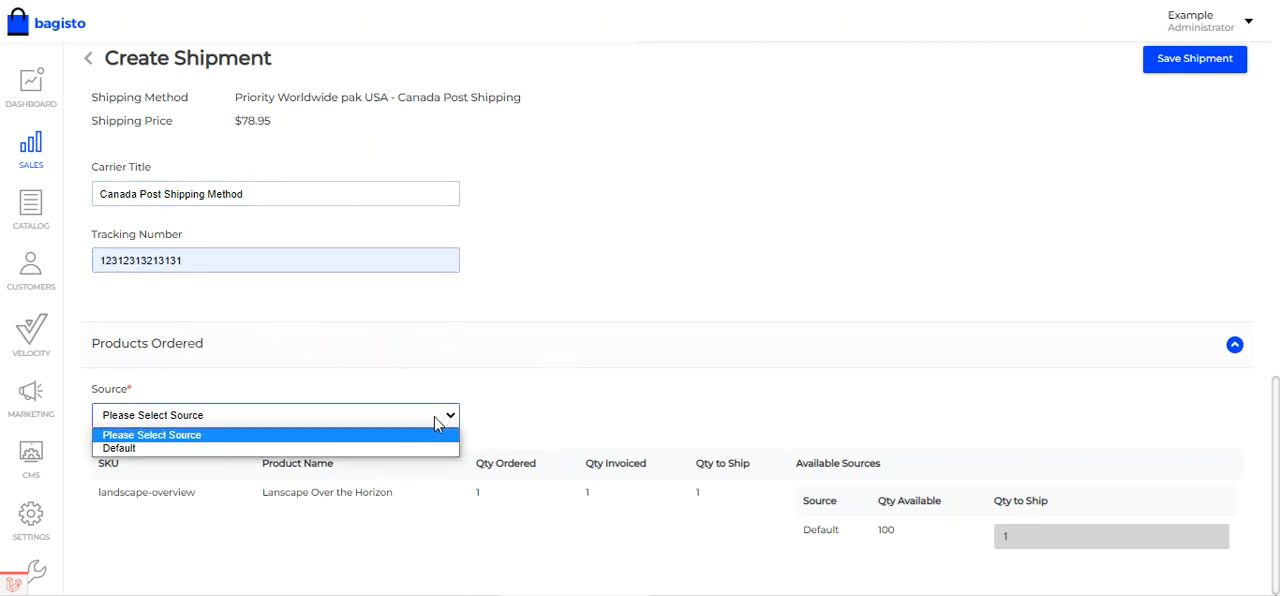
left_click(417, 448)
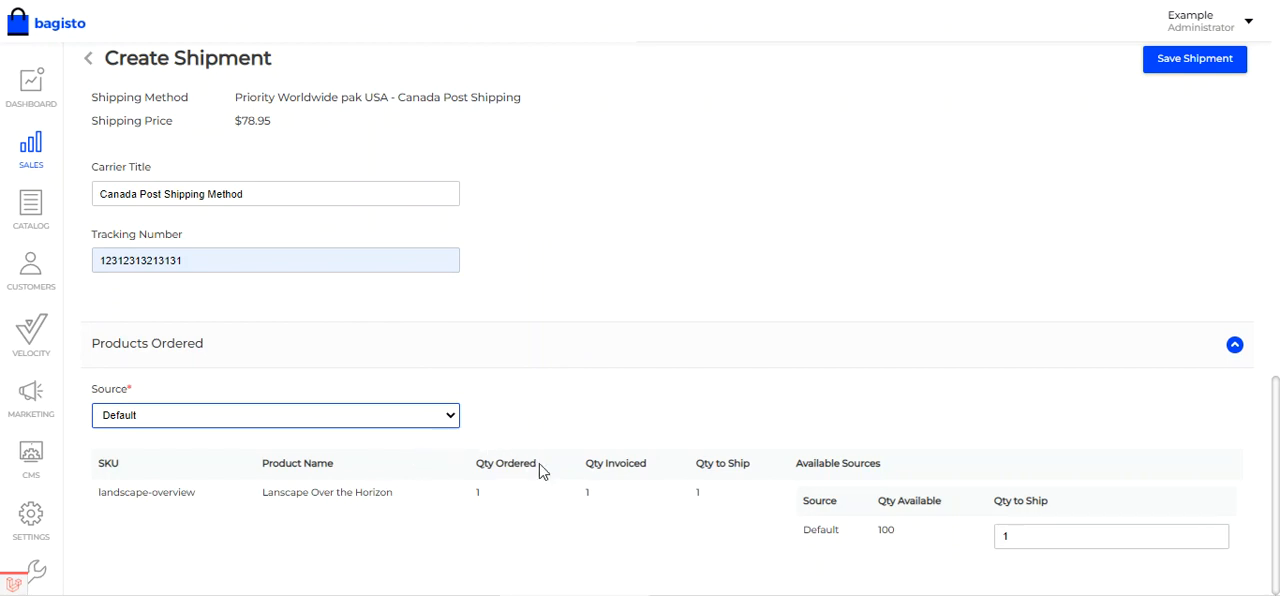
- Check the product's quantity to ship from the Default source and save the shipment
scroll(997, 523, "down", 1)
left_click(1024, 537)
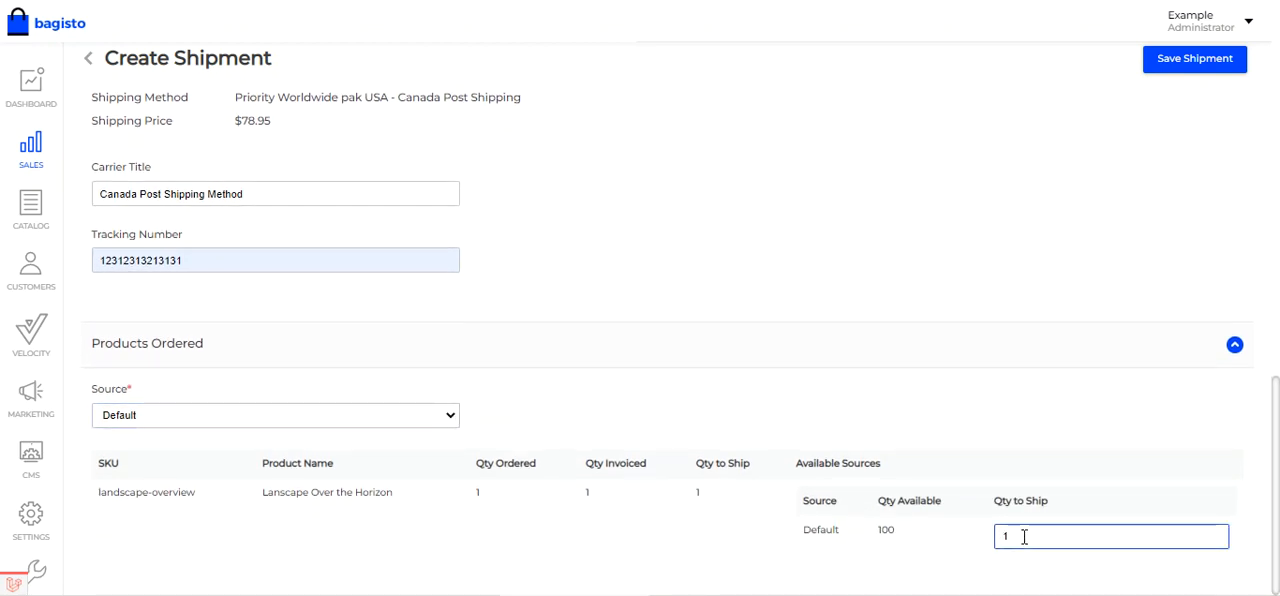
scroll(890, 503, "up", 2)
scroll(886, 505, "down", 2)
left_click(490, 497)
scroll(924, 425, "up", 1)
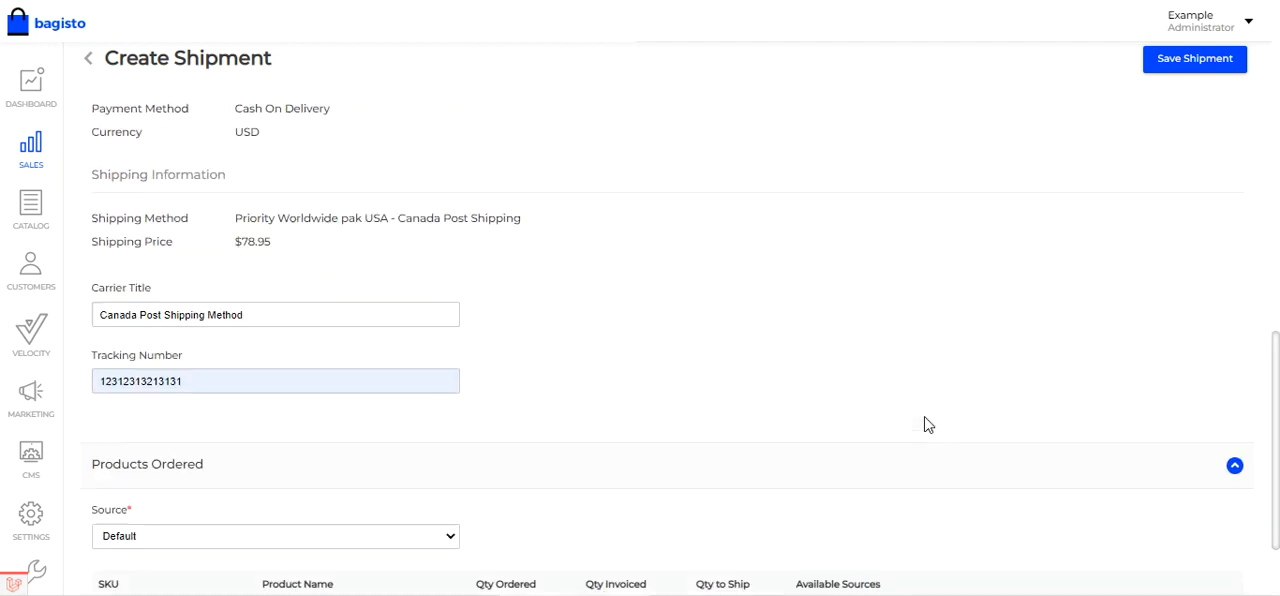
scroll(924, 425, "up", 2)
left_click(1188, 58)
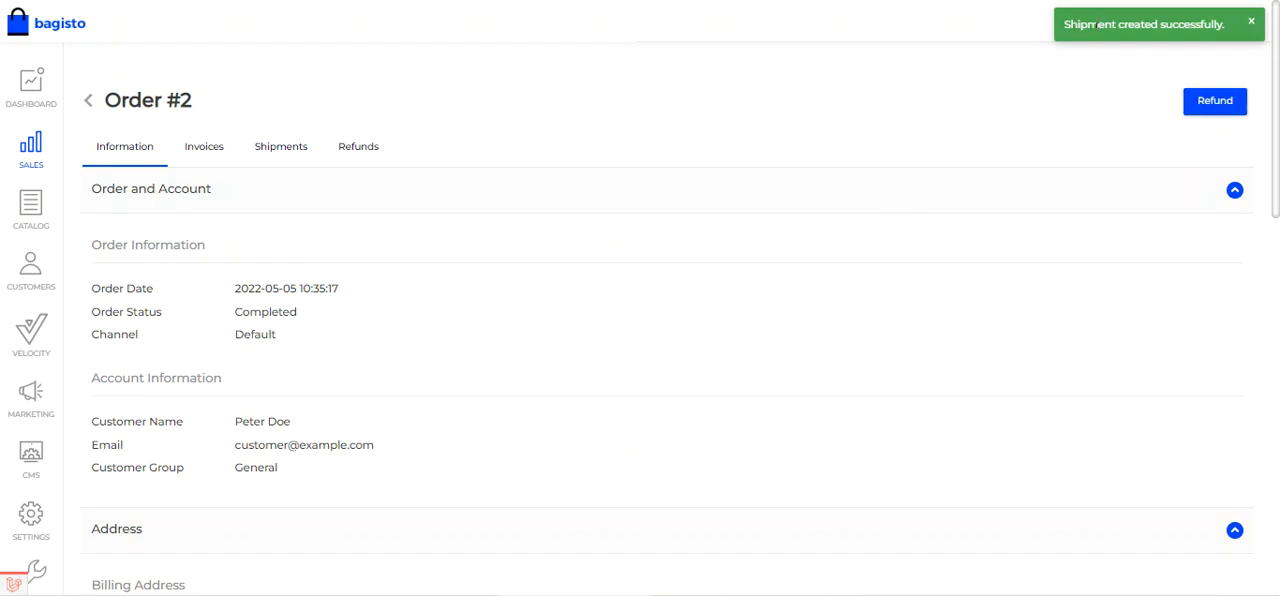
- Review the order's shipment record, checking its carrier title and tracking number
left_click(281, 148)
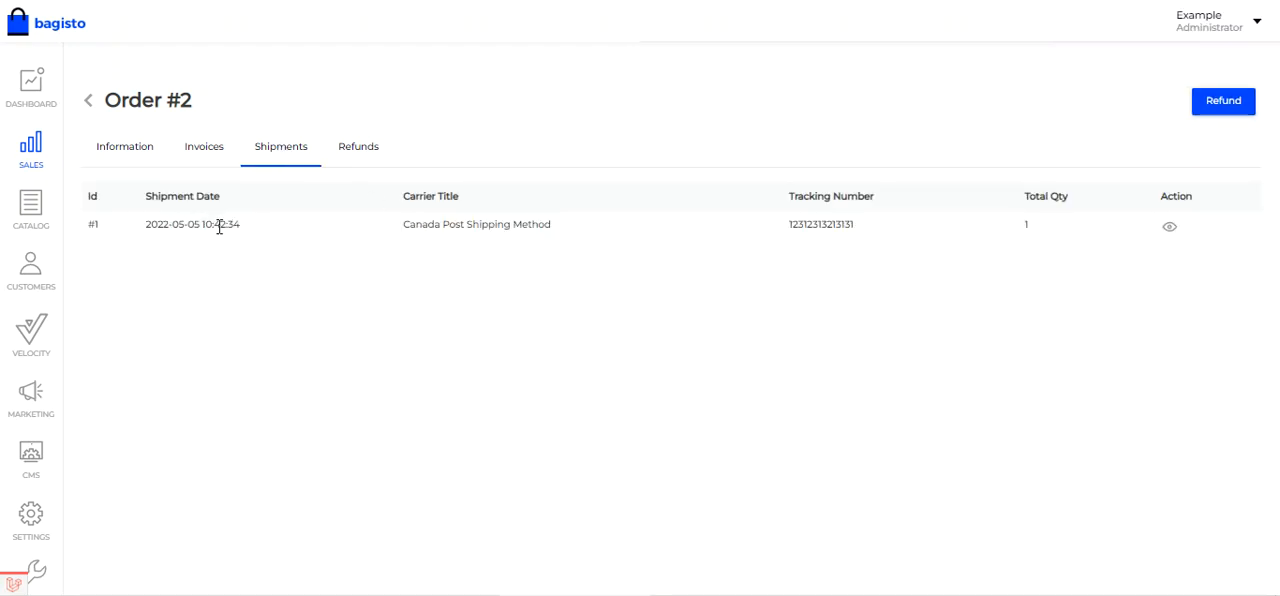
left_click_drag(414, 222, 560, 237)
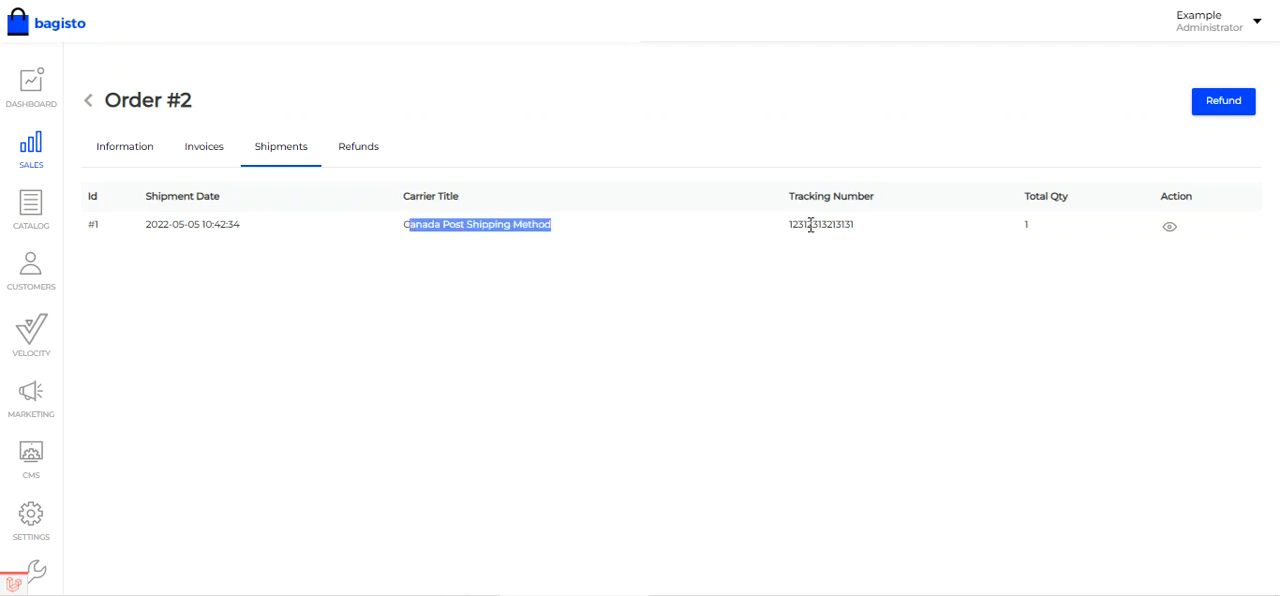
left_click_drag(808, 225, 860, 228)
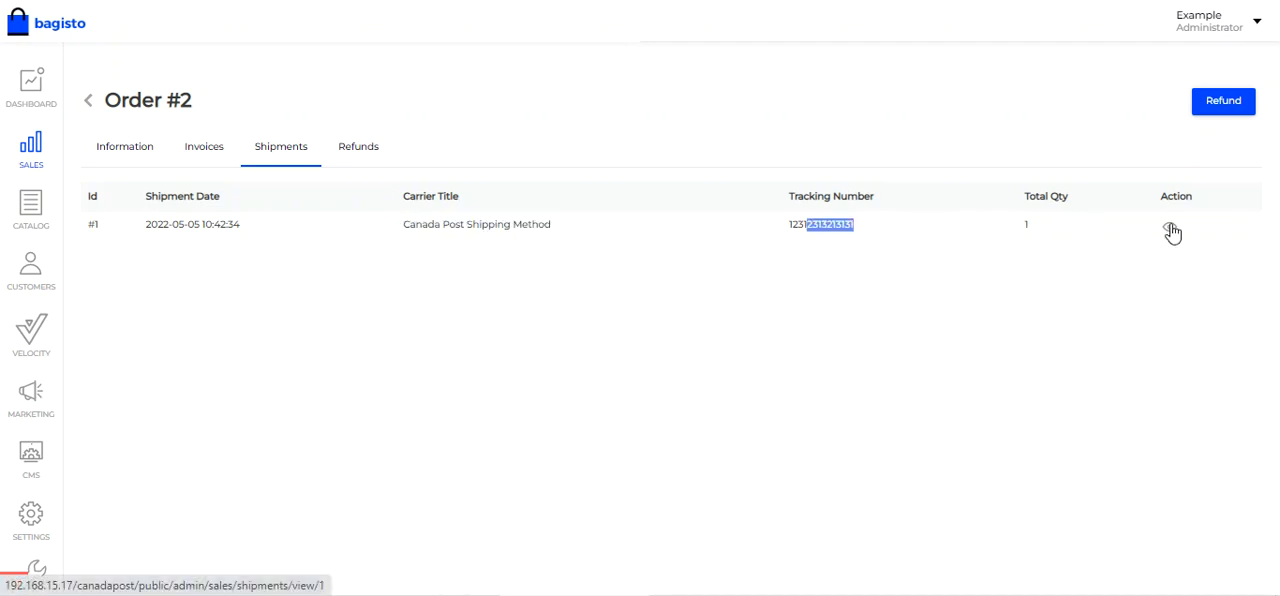
- Open the shipment's details and examine its shipping method, price, inventory source, carrier title and tracking number
left_click(1171, 231)
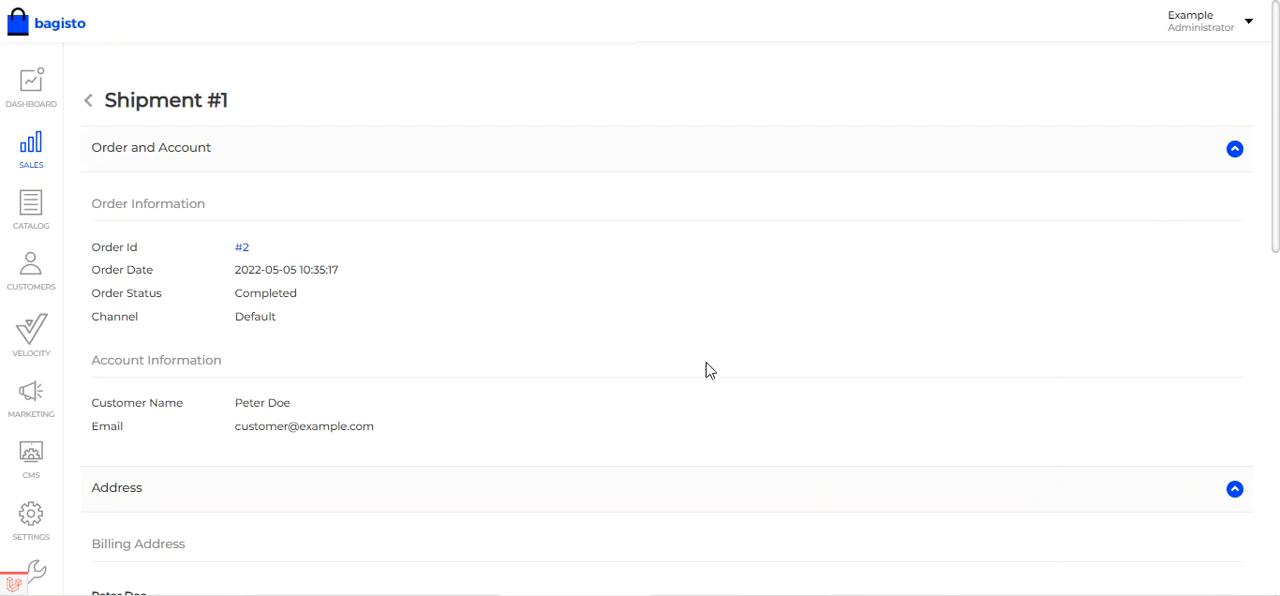
scroll(487, 389, "down", 10)
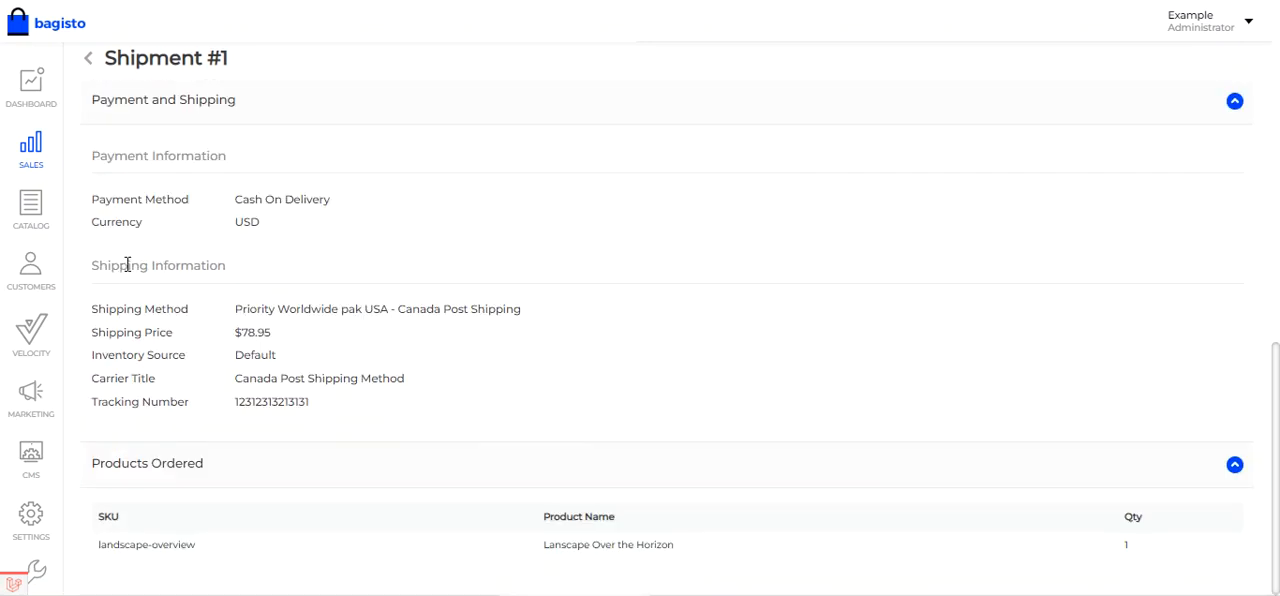
left_click_drag(109, 311, 532, 318)
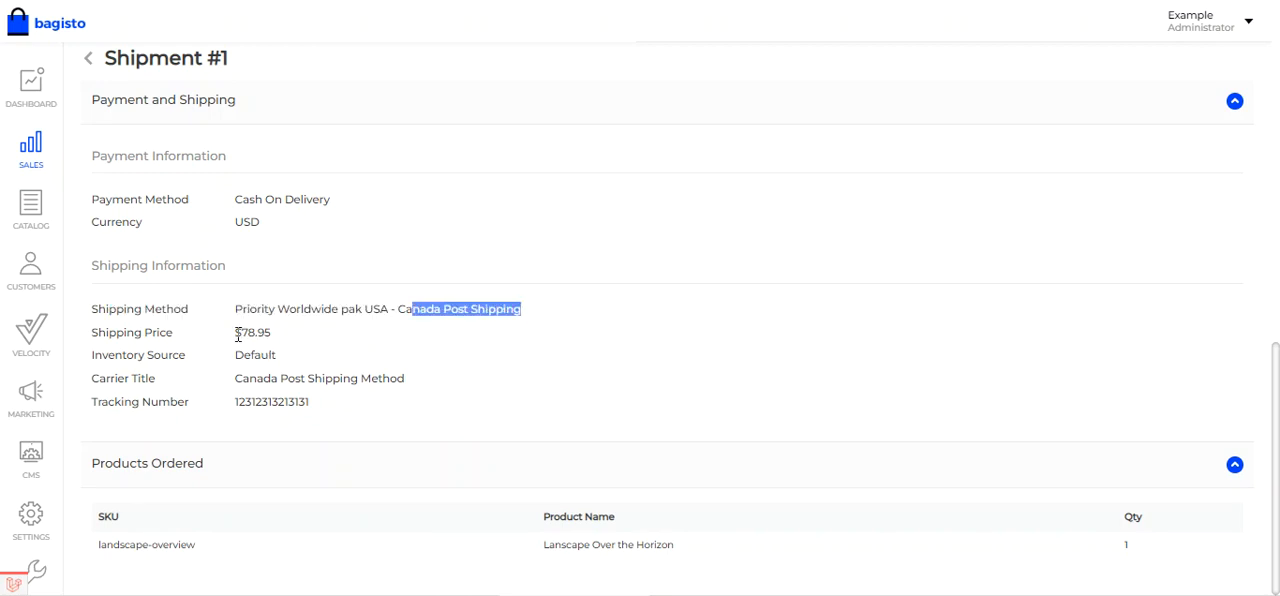
left_click_drag(236, 332, 281, 342)
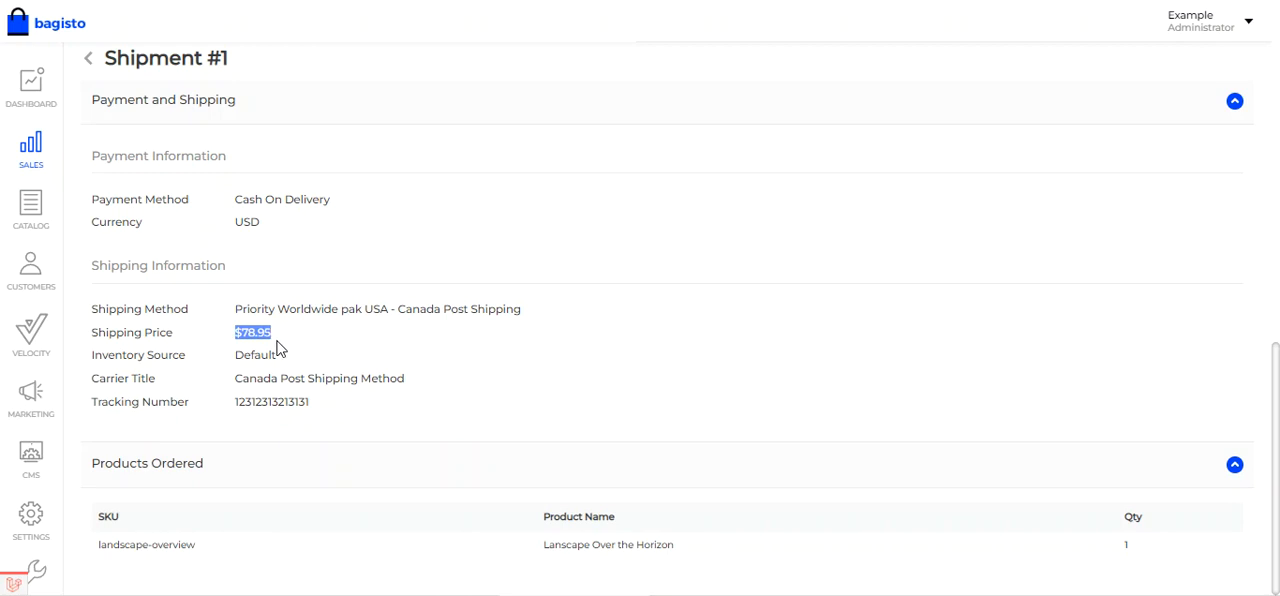
double_click(254, 357)
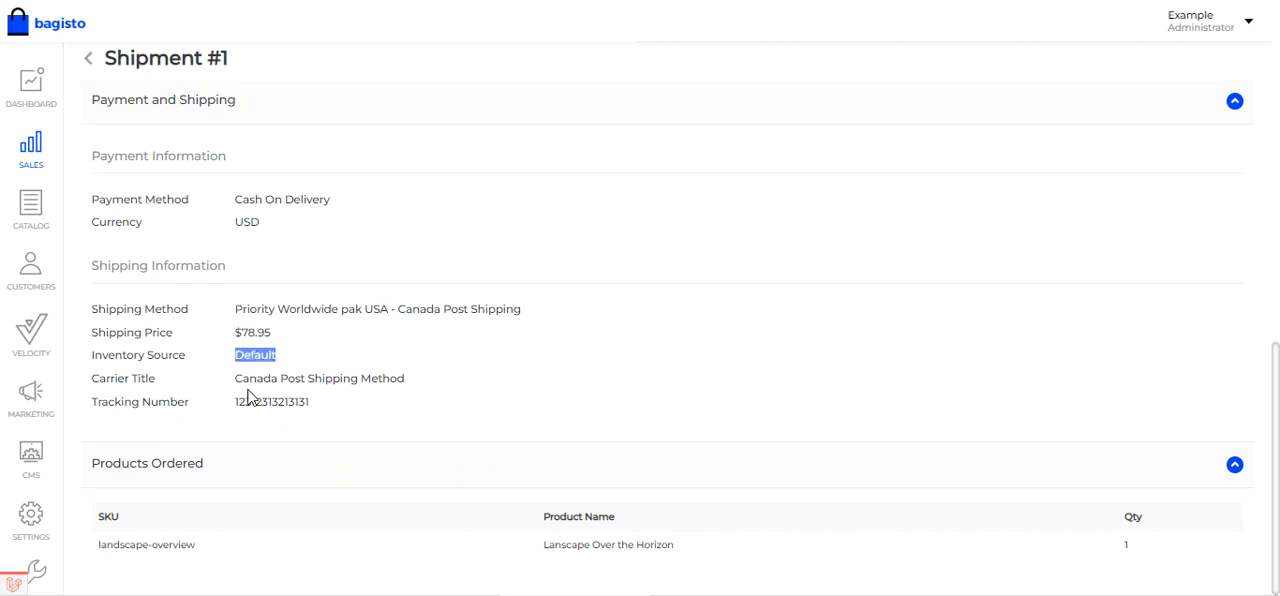
left_click(239, 381)
left_click_drag(239, 381, 402, 392)
left_click_drag(251, 401, 300, 417)
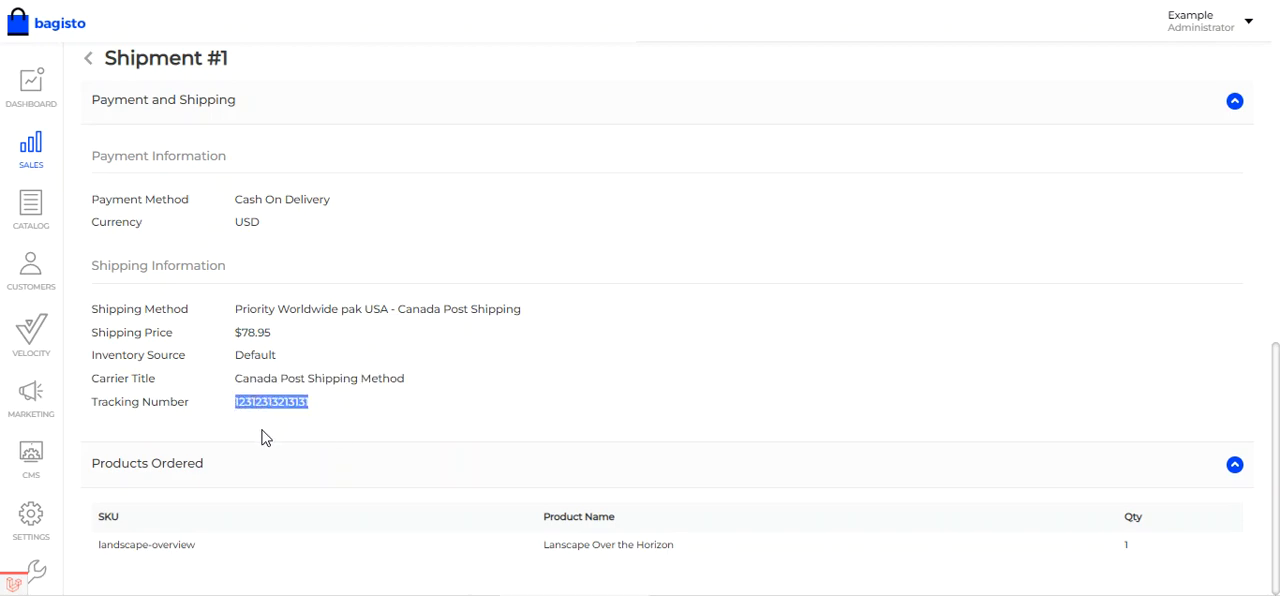
scroll(262, 435, "up", 10)
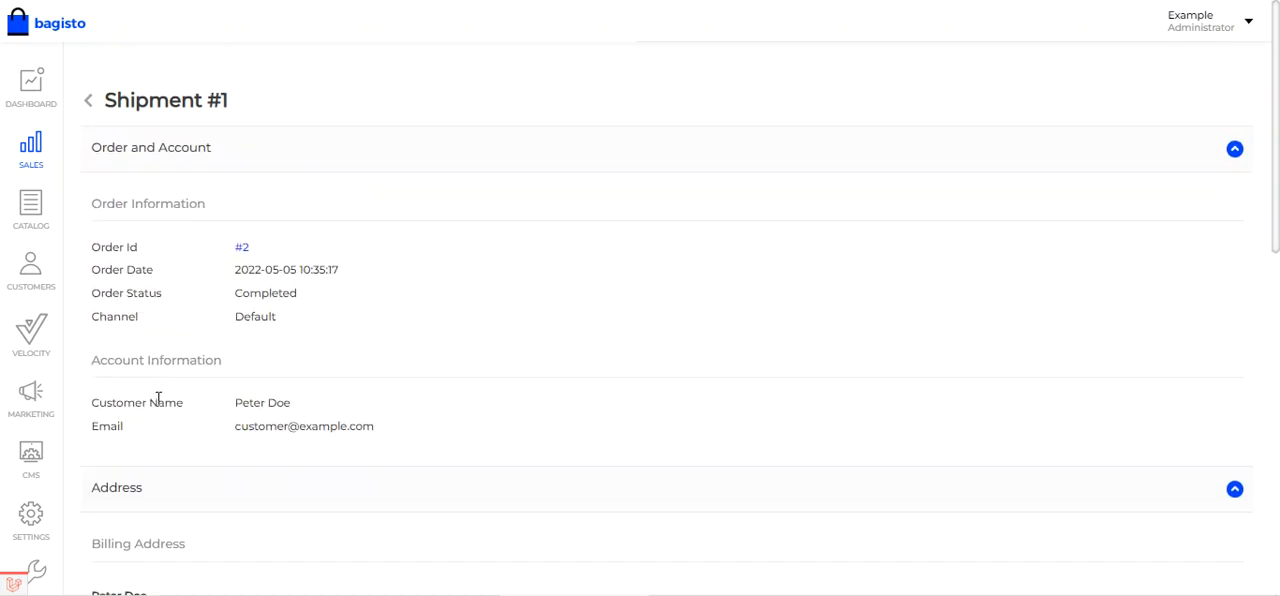
- Switch to the Velocity storefront to view the customer's details page for the same order
left_click(890, 0)
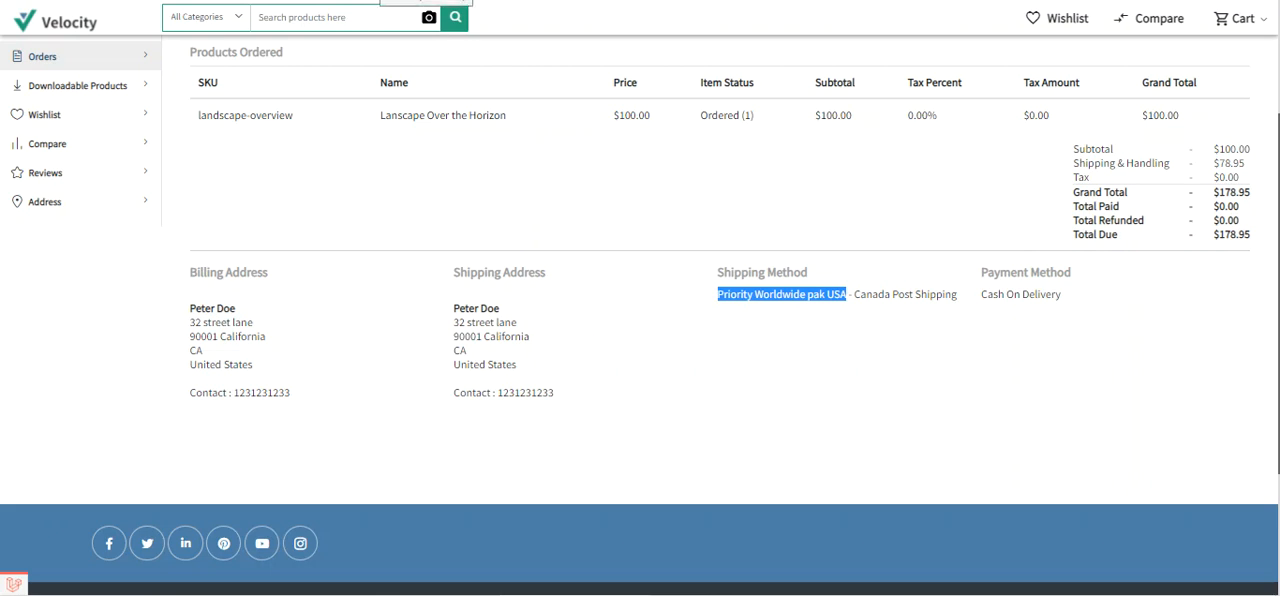
left_click(385, 1)
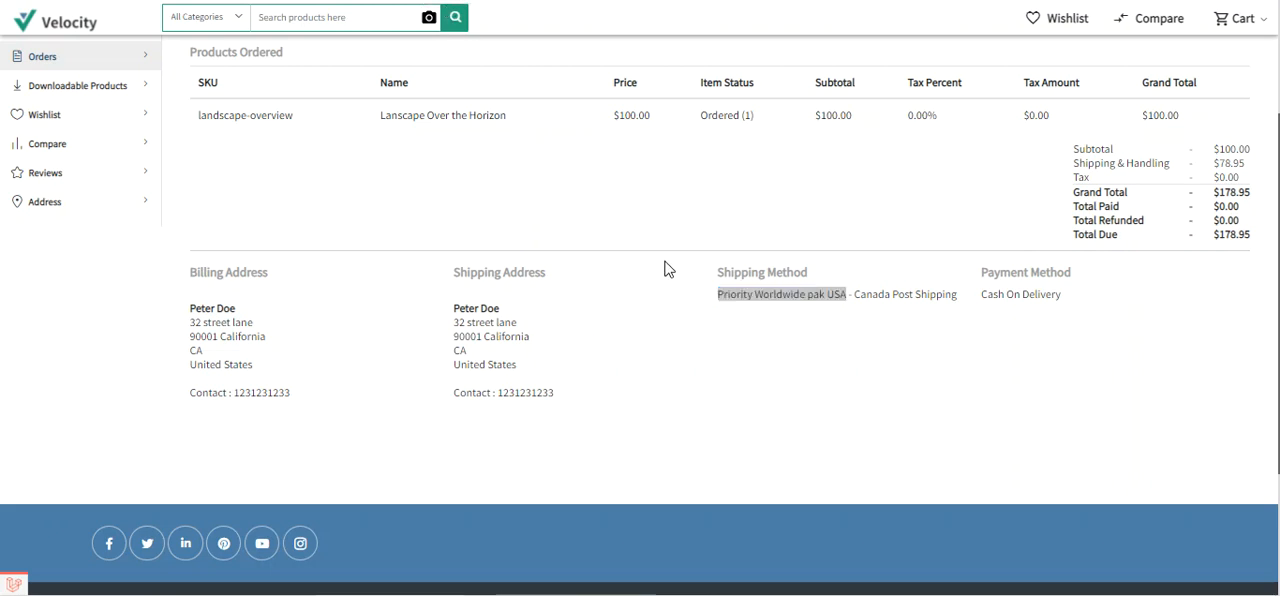